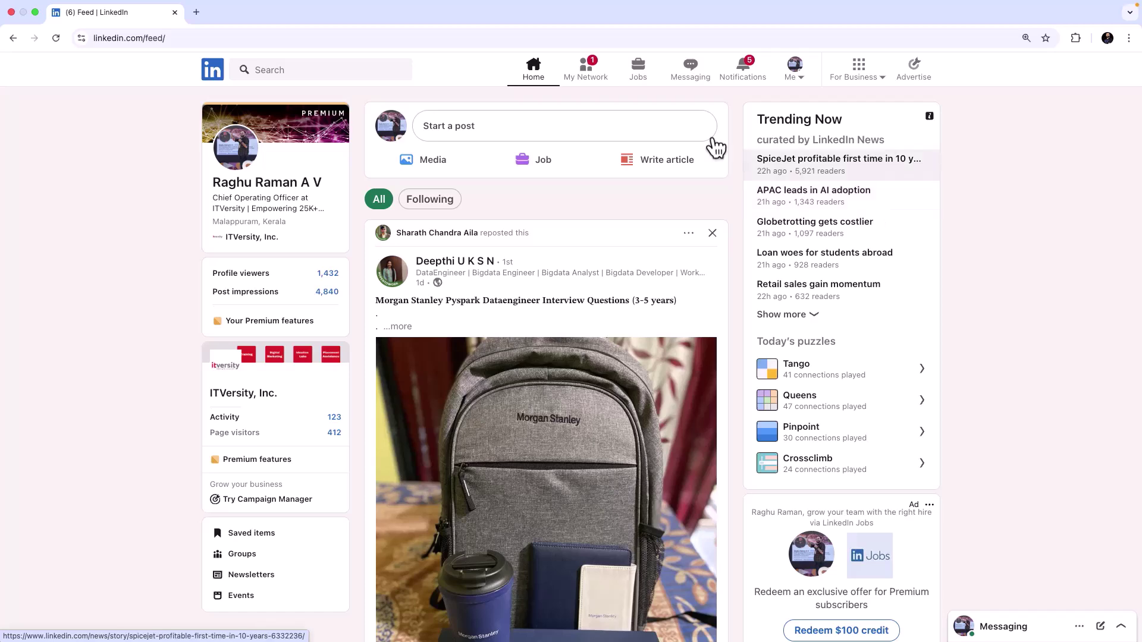
Open the saved Data Engineer posting from My jobs on LinkedIn.
click(643, 82)
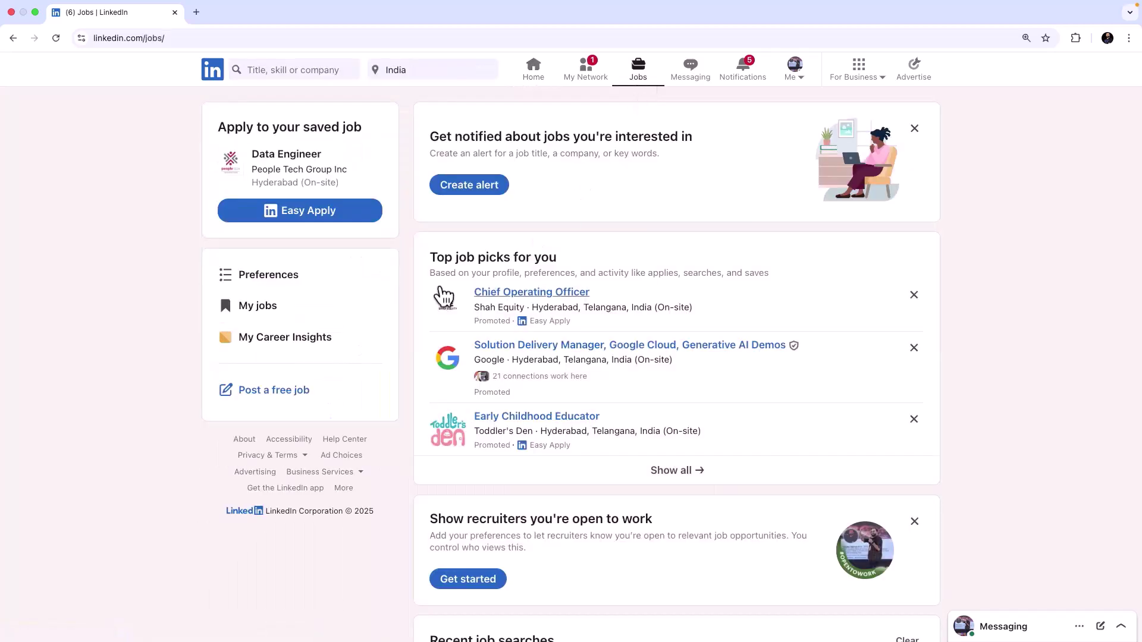
click(262, 308)
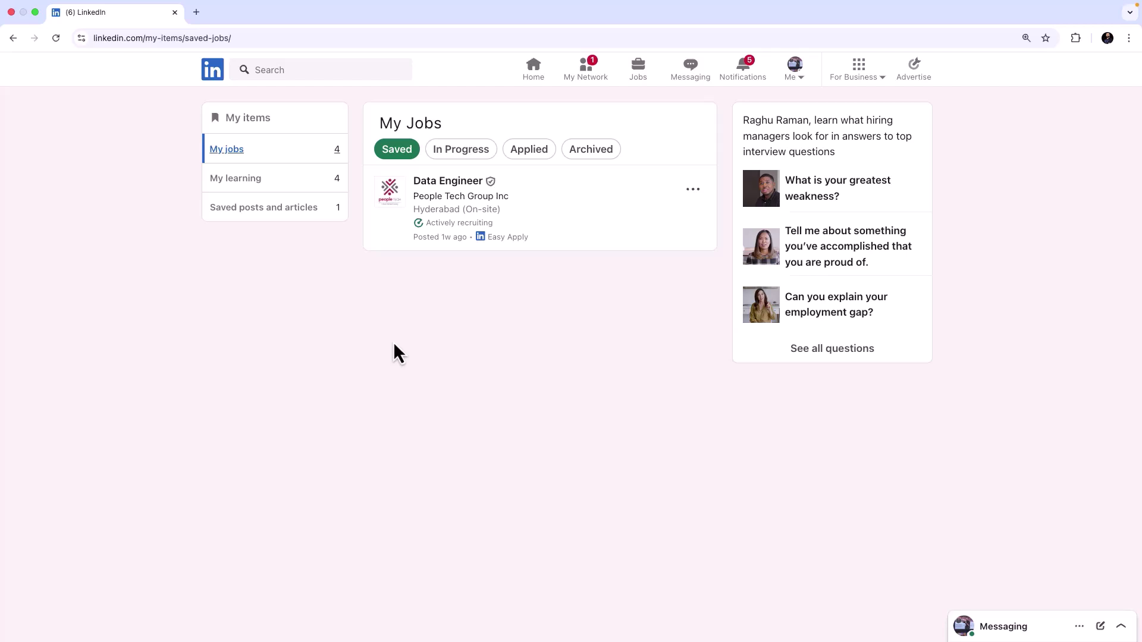
click(450, 183)
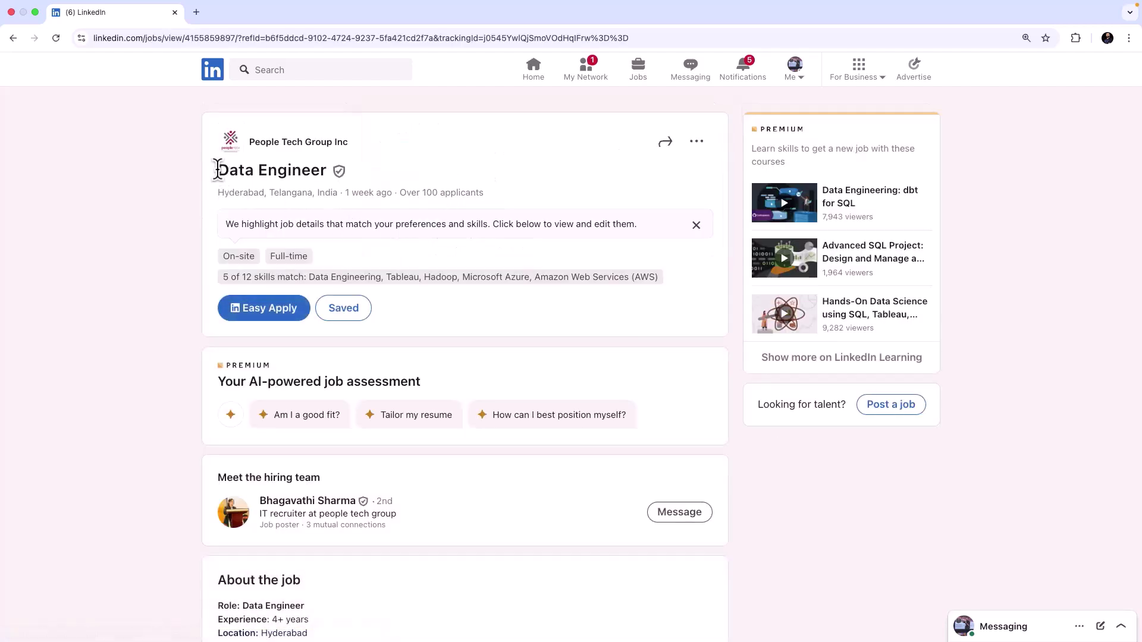
drag(217, 171, 487, 192)
click(219, 195)
Expand the About the job section and note the 4+ years experience requirement.
scroll(290, 191, down, 3)
scroll(290, 191, down, 3)
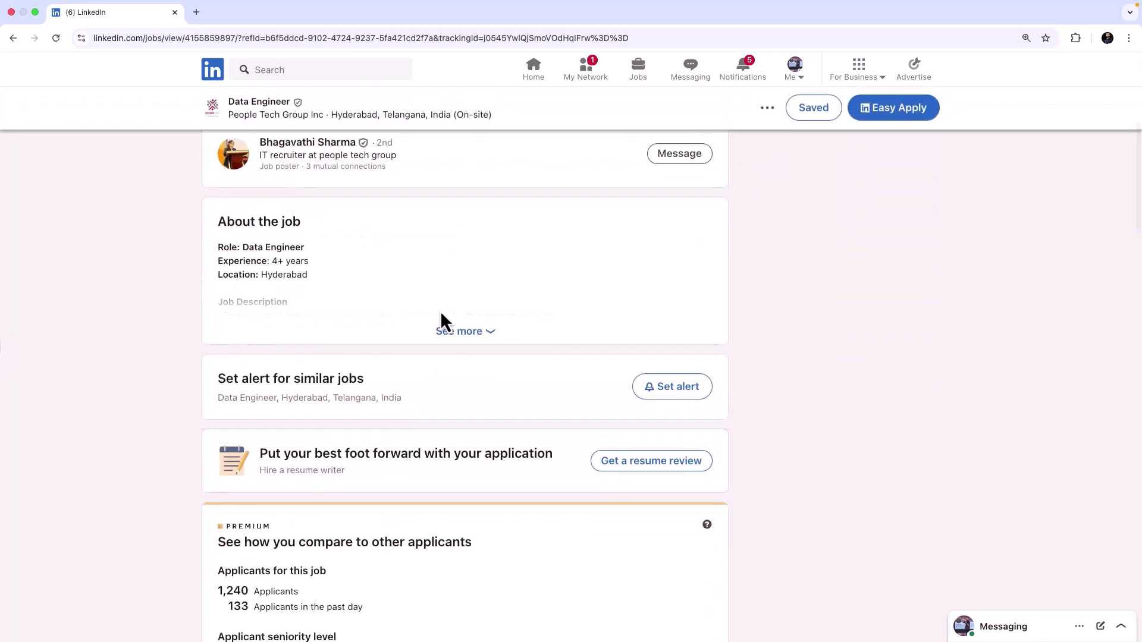
click(453, 328)
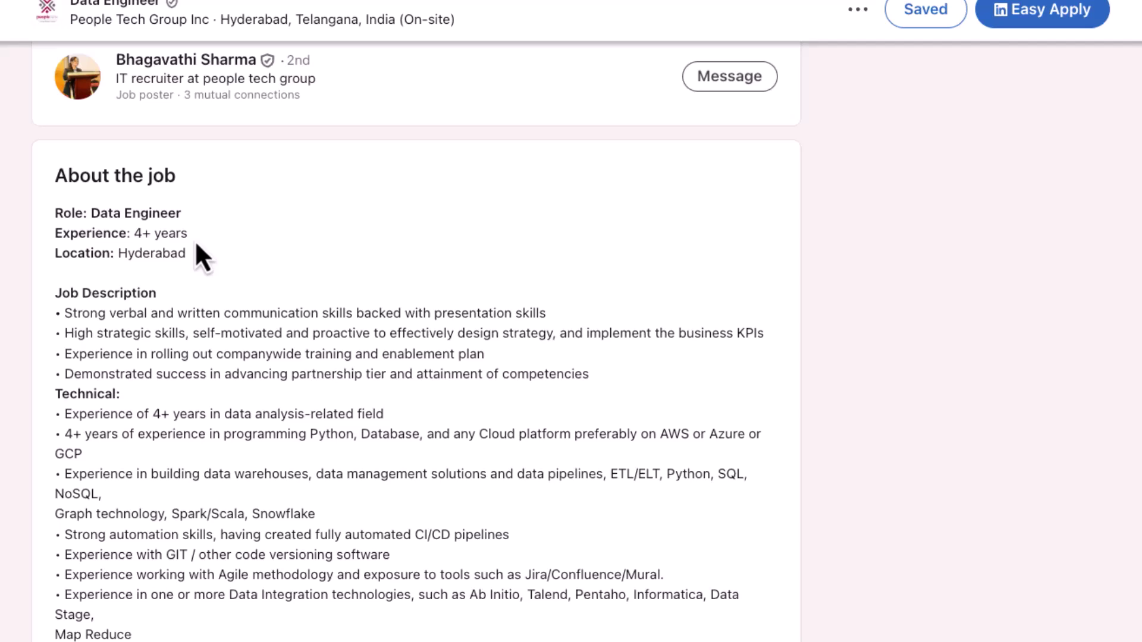
drag(307, 260, 203, 262)
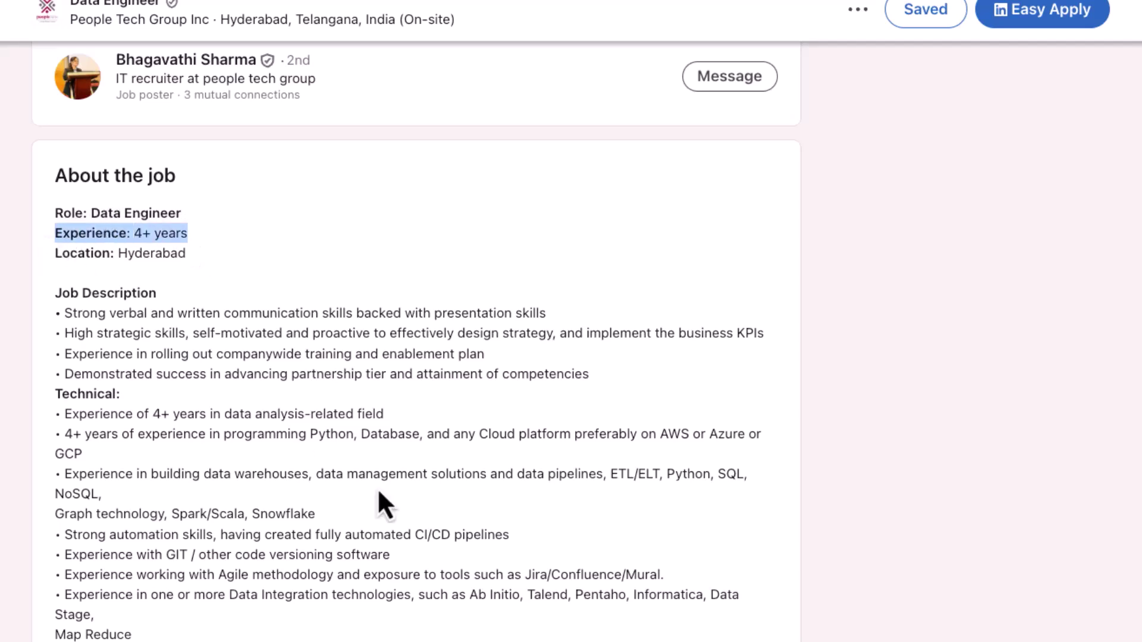
scroll(378, 491, down, 2)
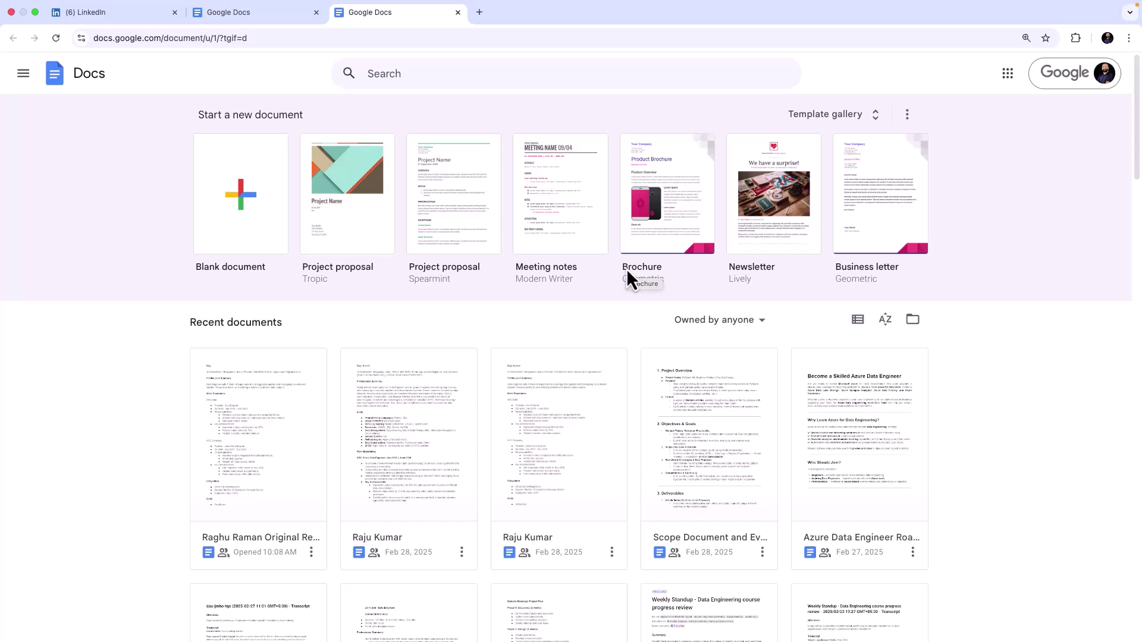
Open the Original Resume at 150% zoom and check misspellings like Streett, Yearz and Experiance.
click(262, 402)
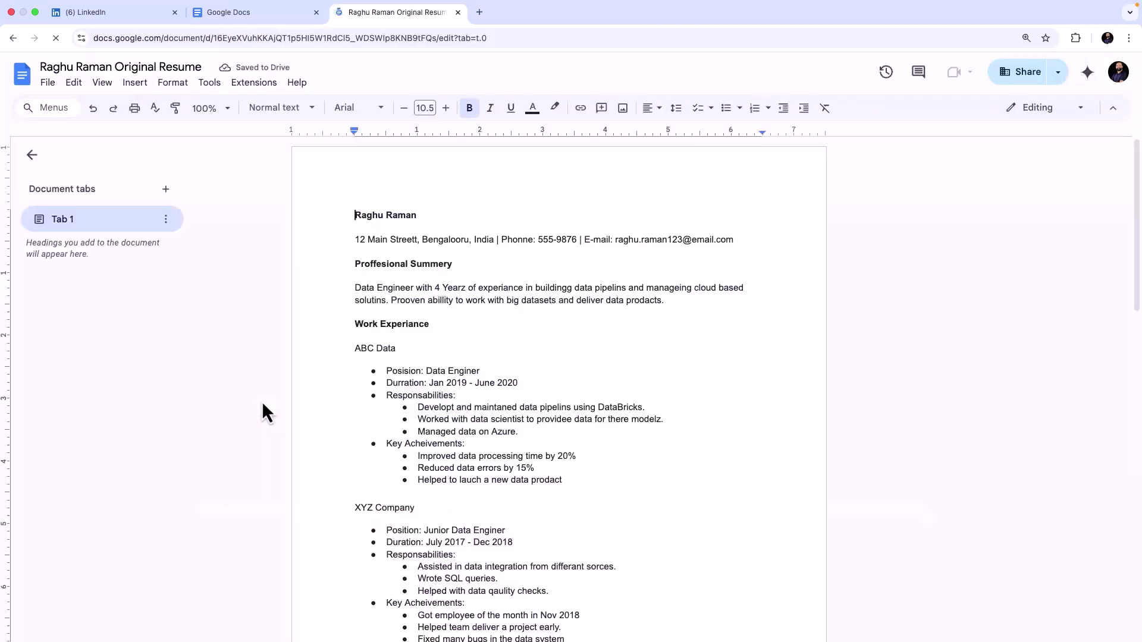
click(227, 108)
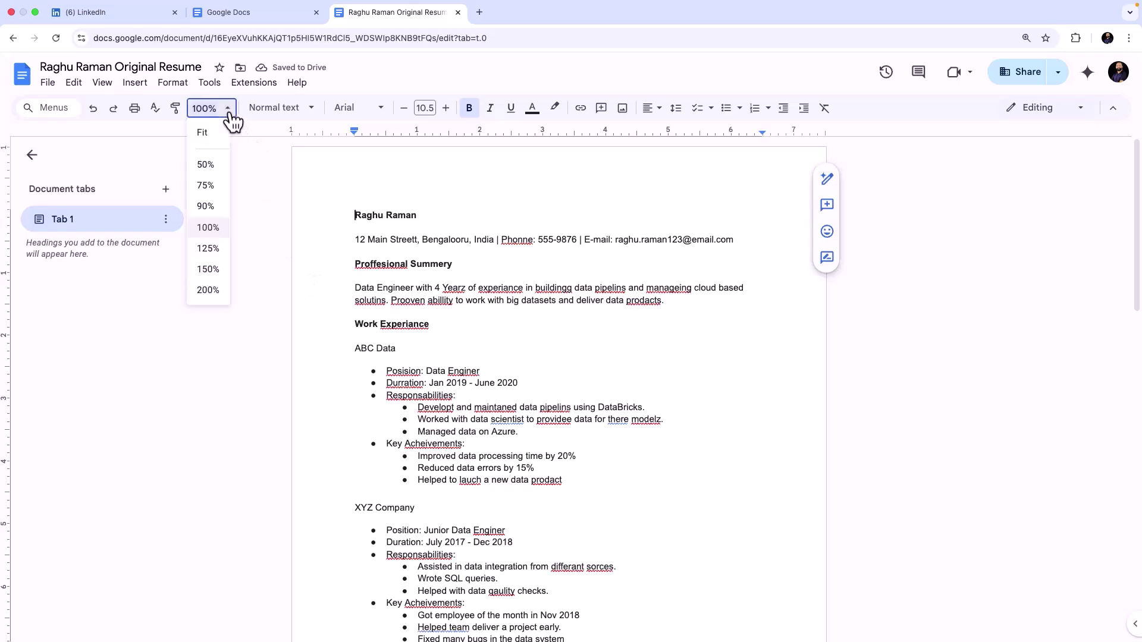
click(214, 266)
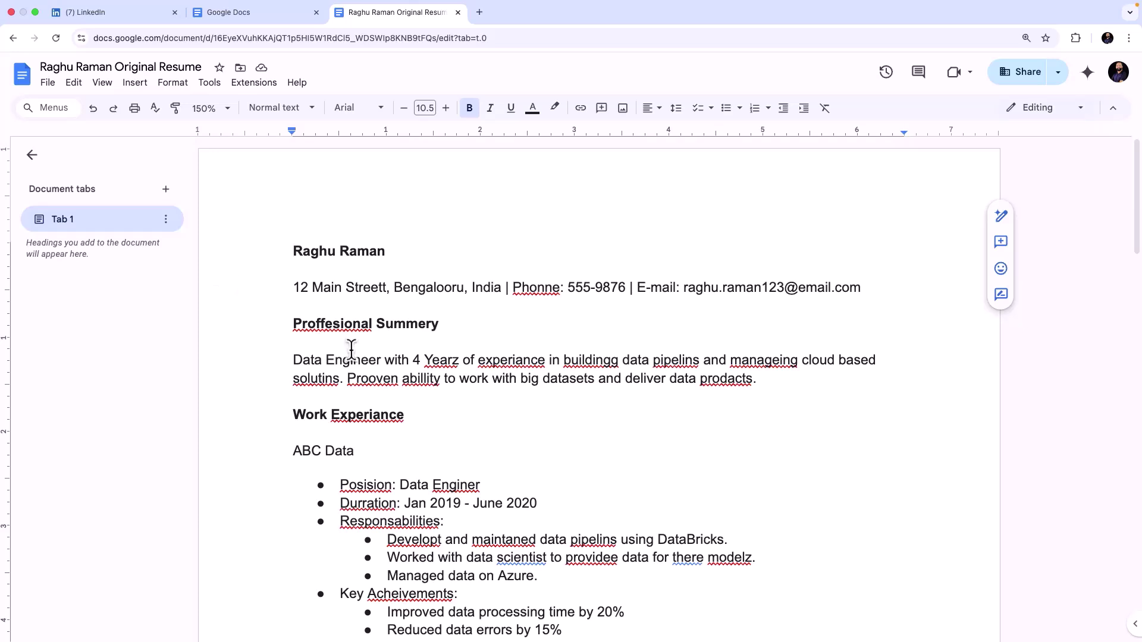
drag(358, 288, 392, 289)
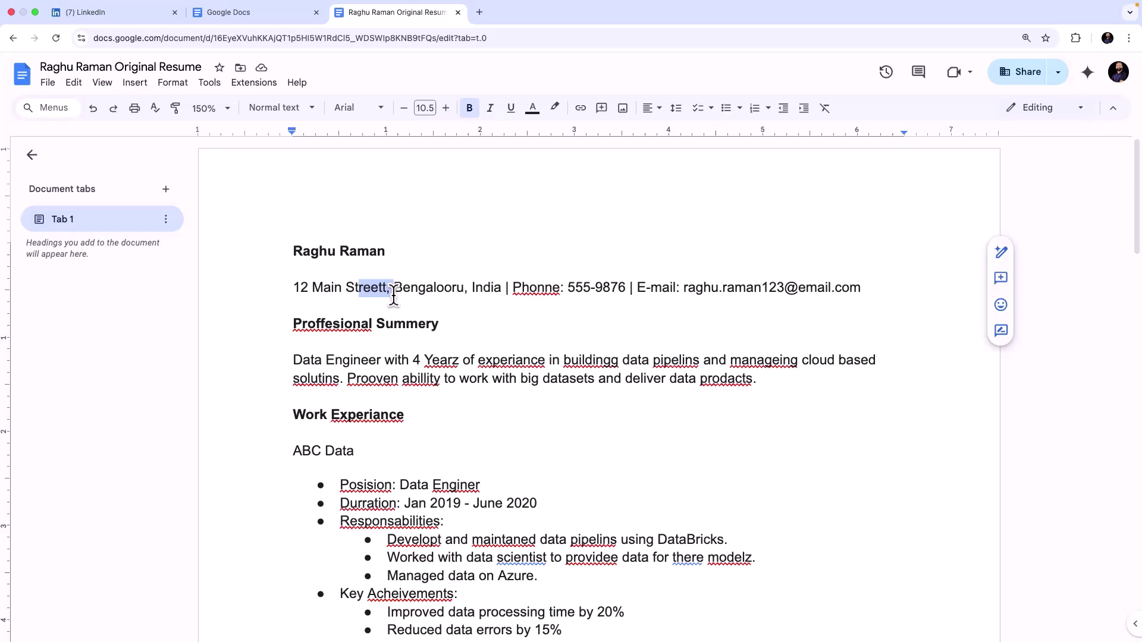
double_click(440, 360)
click(505, 416)
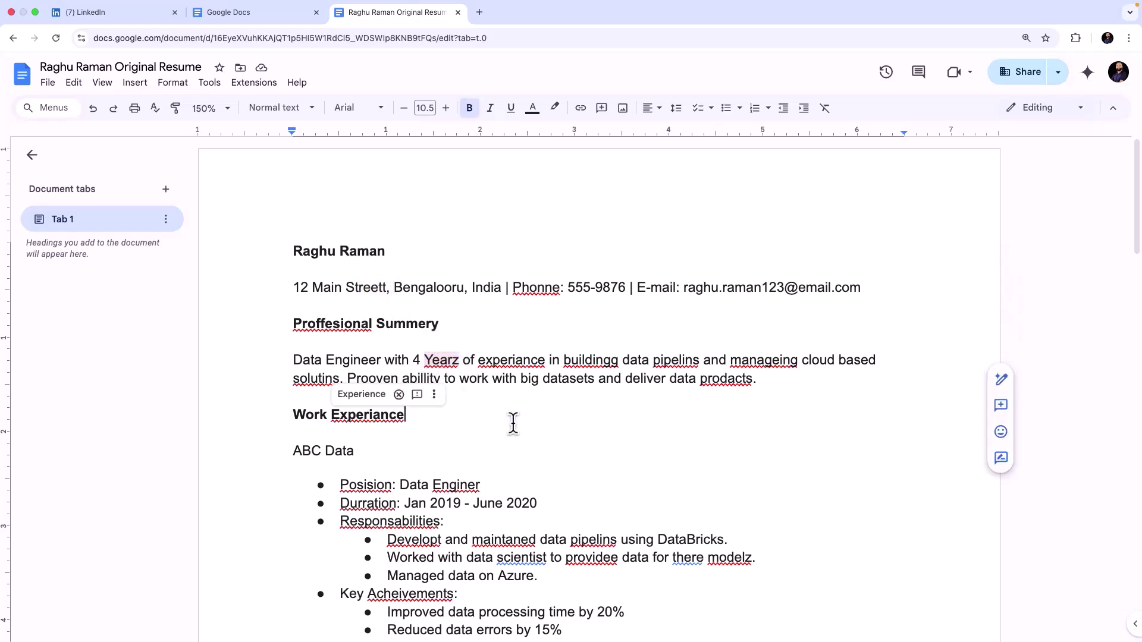
Scroll through the work experience, reviewing the ABC Data key achievements bullets.
scroll(513, 423, down, 5)
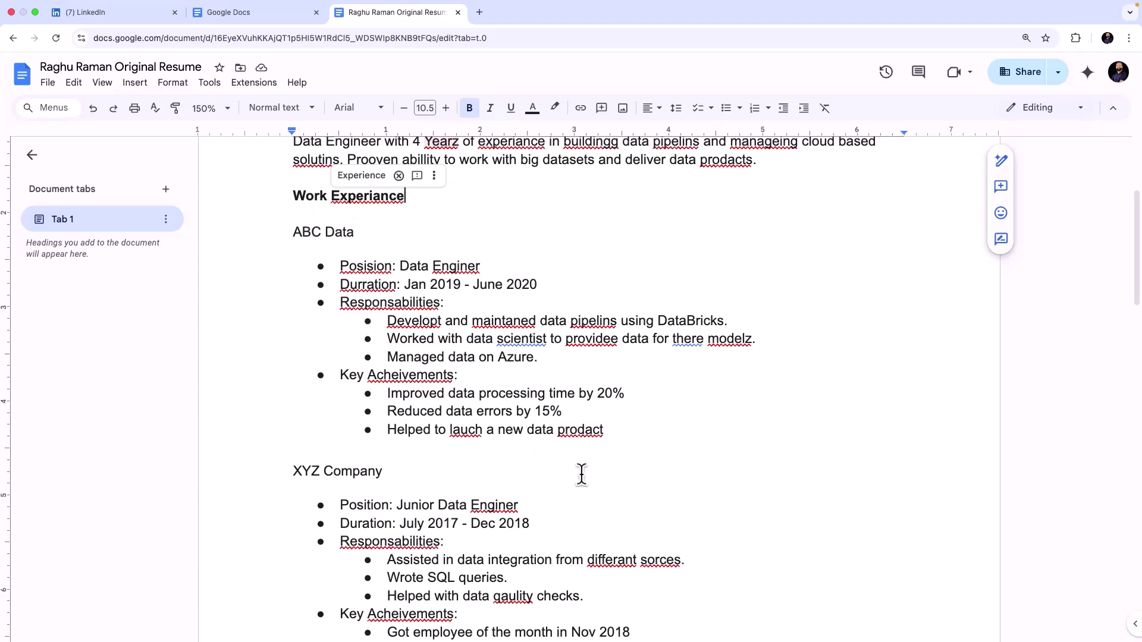
scroll(607, 497, down, 1)
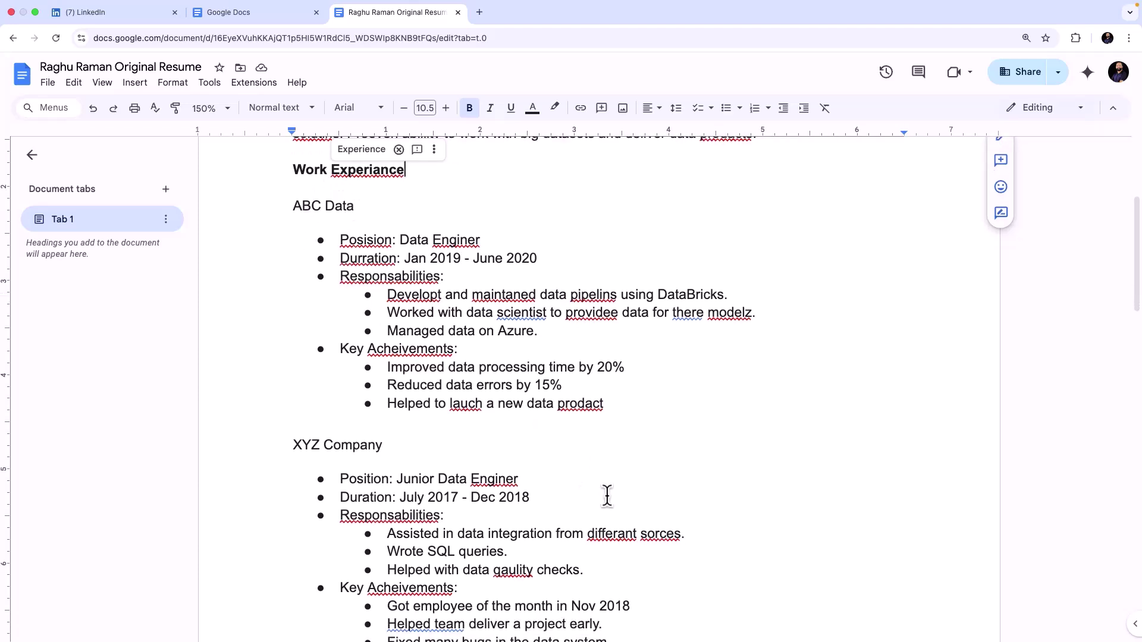
scroll(607, 496, down, 1)
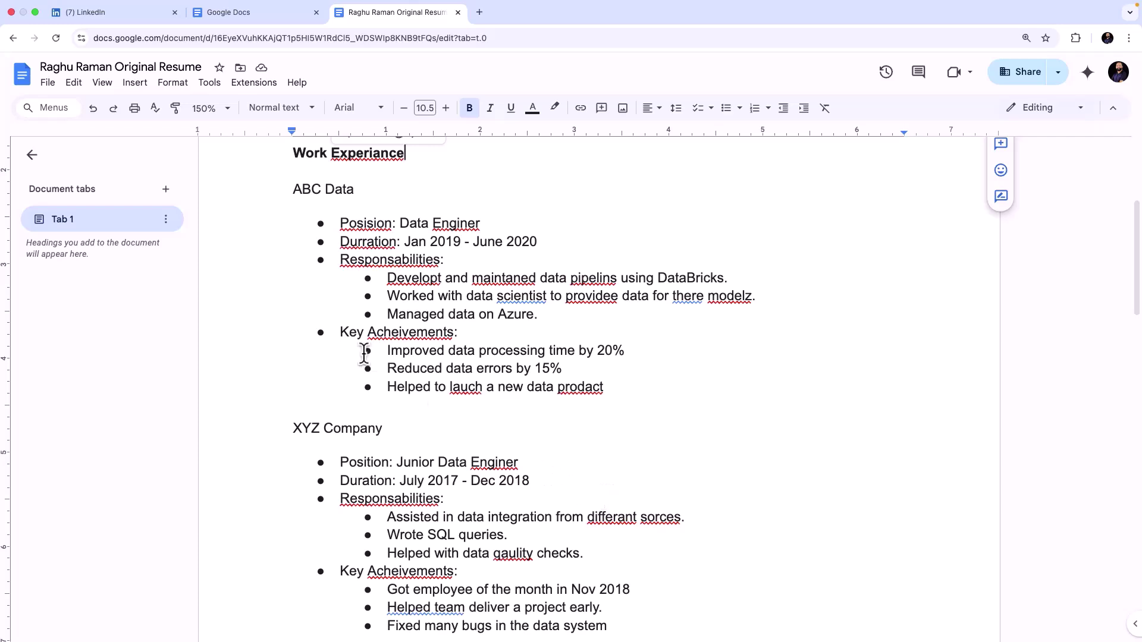
drag(340, 331, 693, 424)
scroll(693, 424, down, 2)
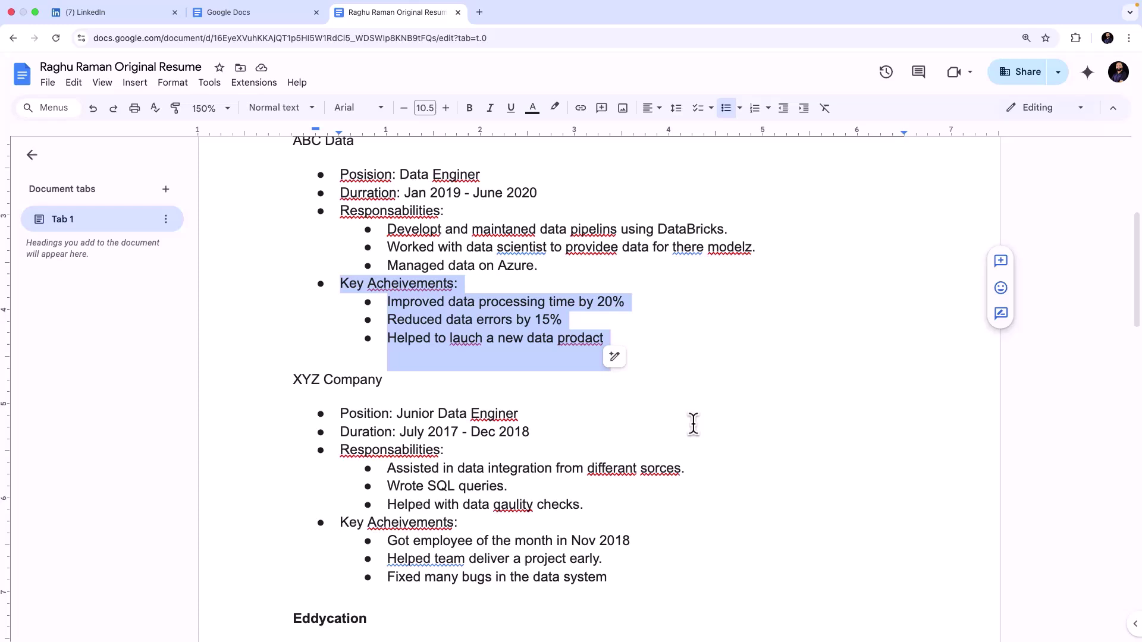
scroll(694, 423, down, 10)
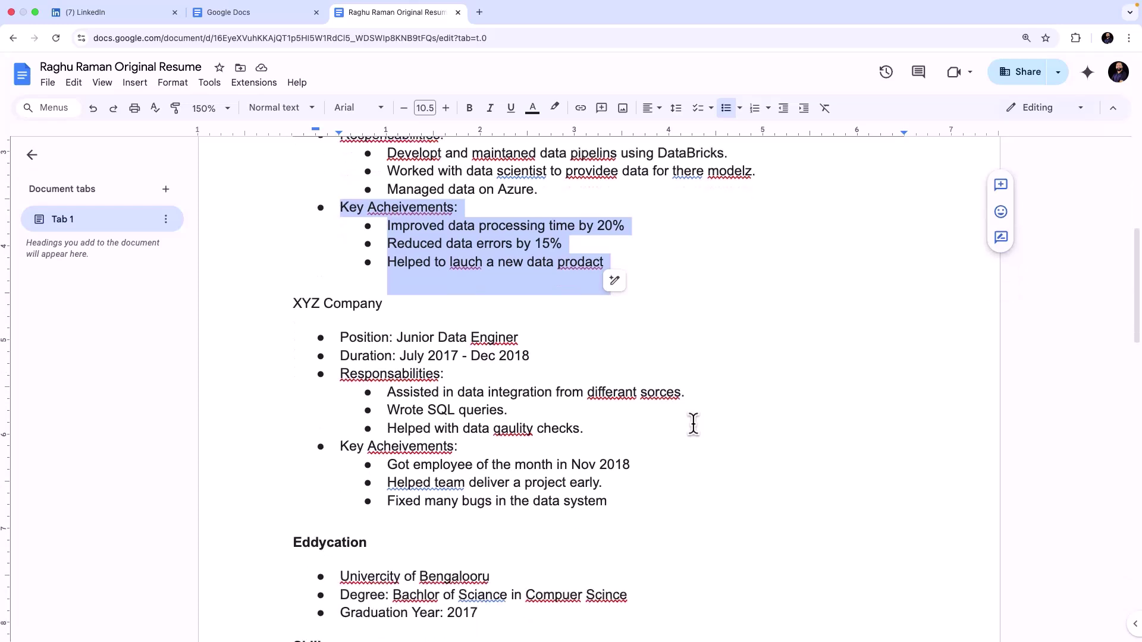
scroll(693, 423, down, 2)
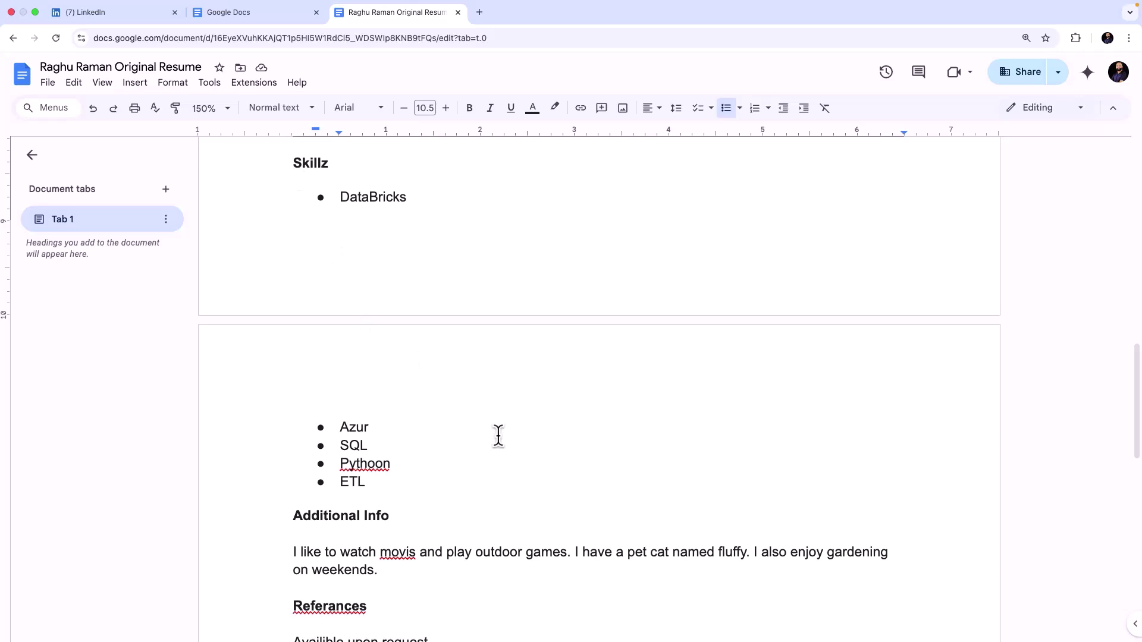
scroll(499, 436, down, 5)
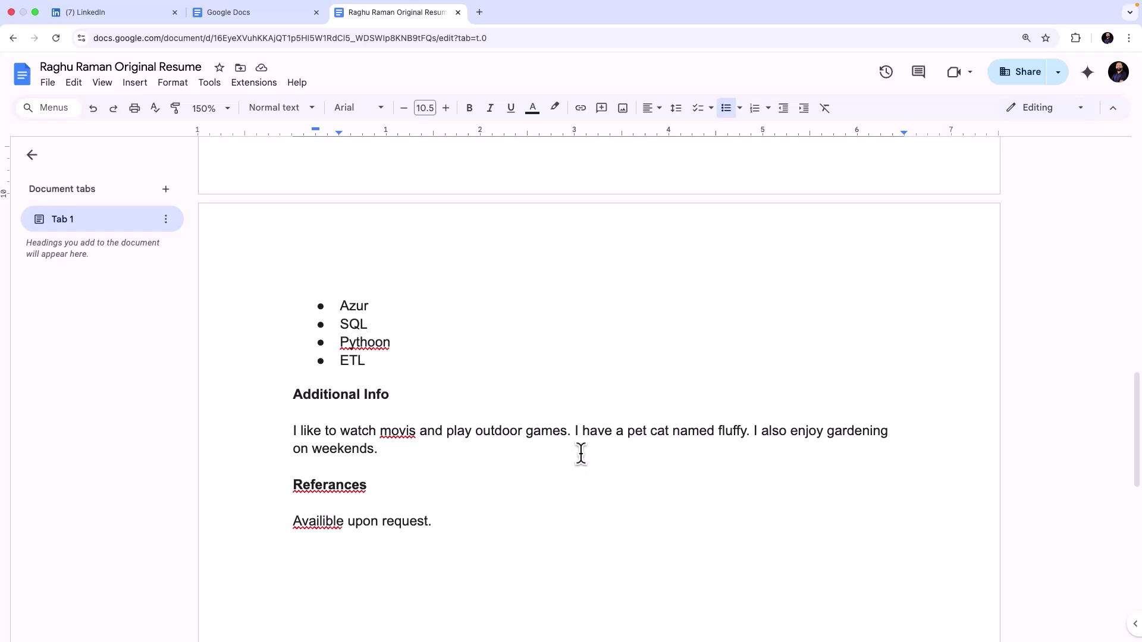
drag(571, 434, 754, 439)
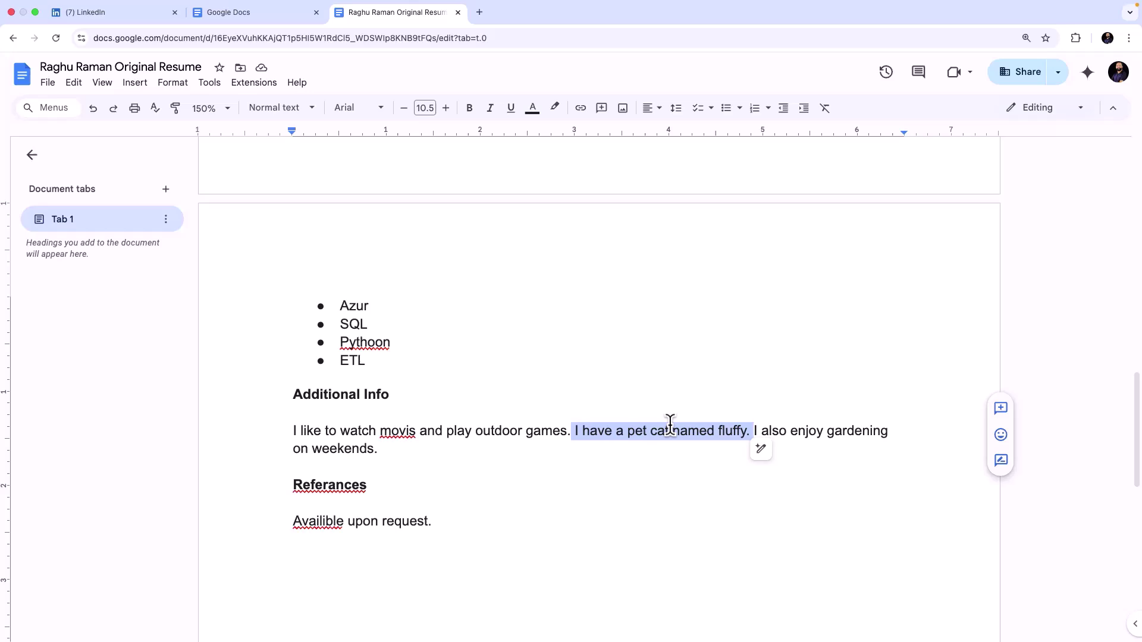
scroll(655, 420, up, 10)
scroll(656, 420, up, 6)
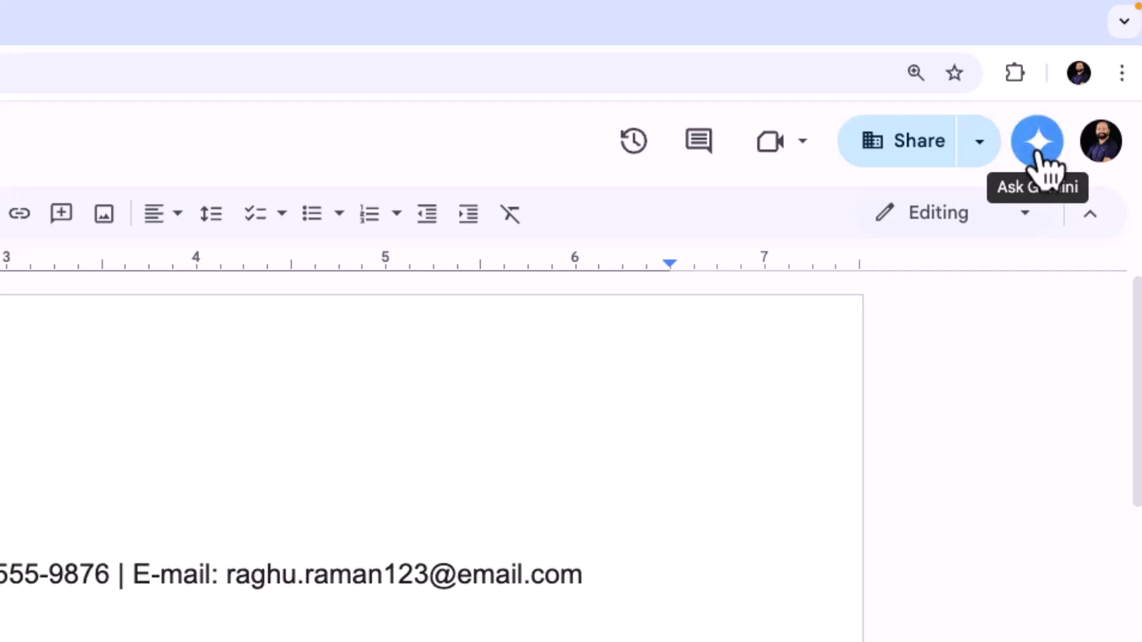
Open Gemini beside the resume, attach the original resume file with @, and widen the panel.
click(1038, 154)
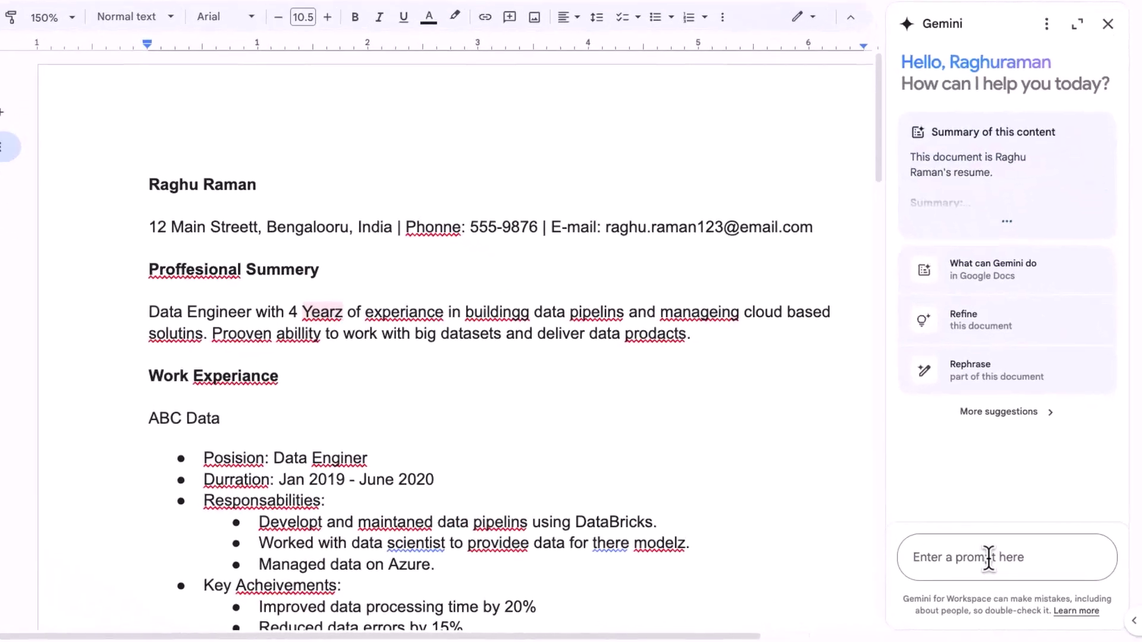
click(988, 557)
text(@)
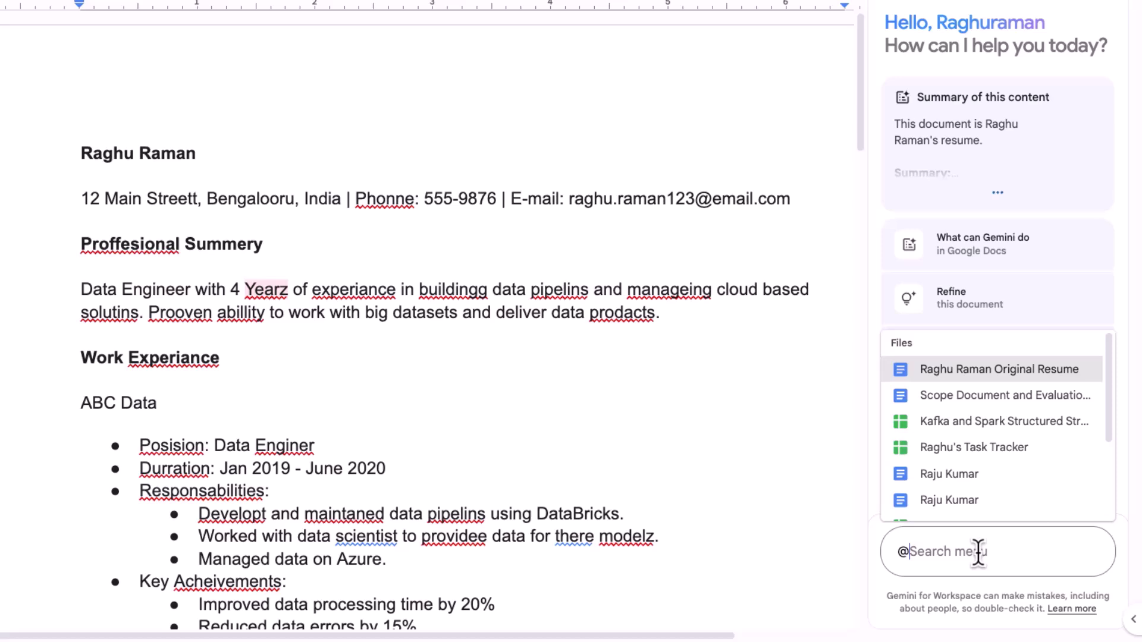
click(973, 371)
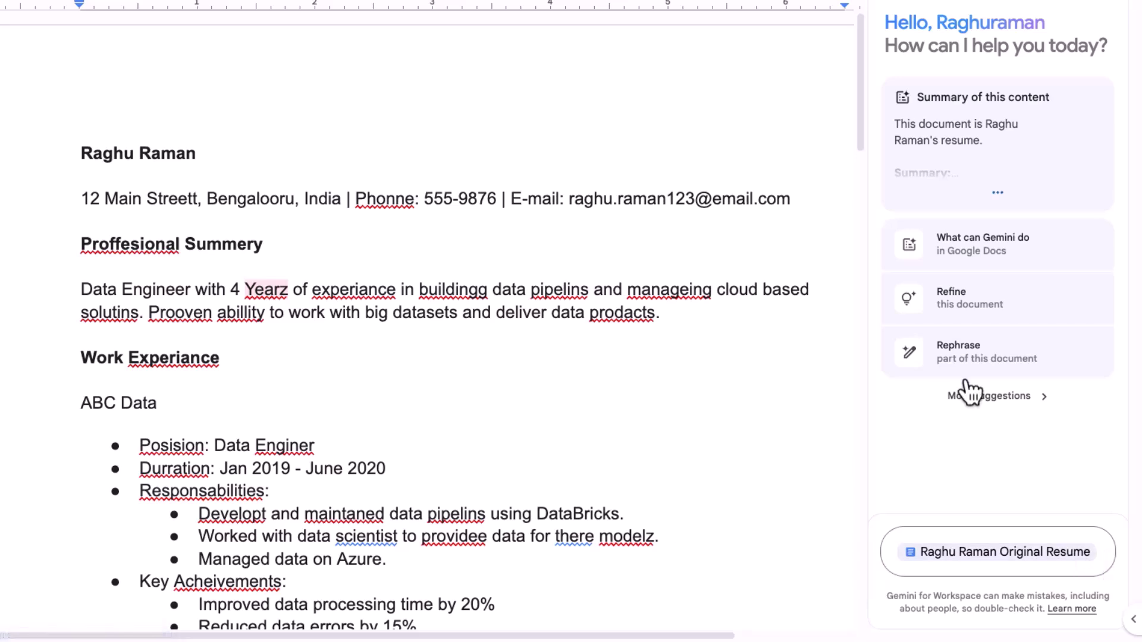
drag(870, 327, 461, 356)
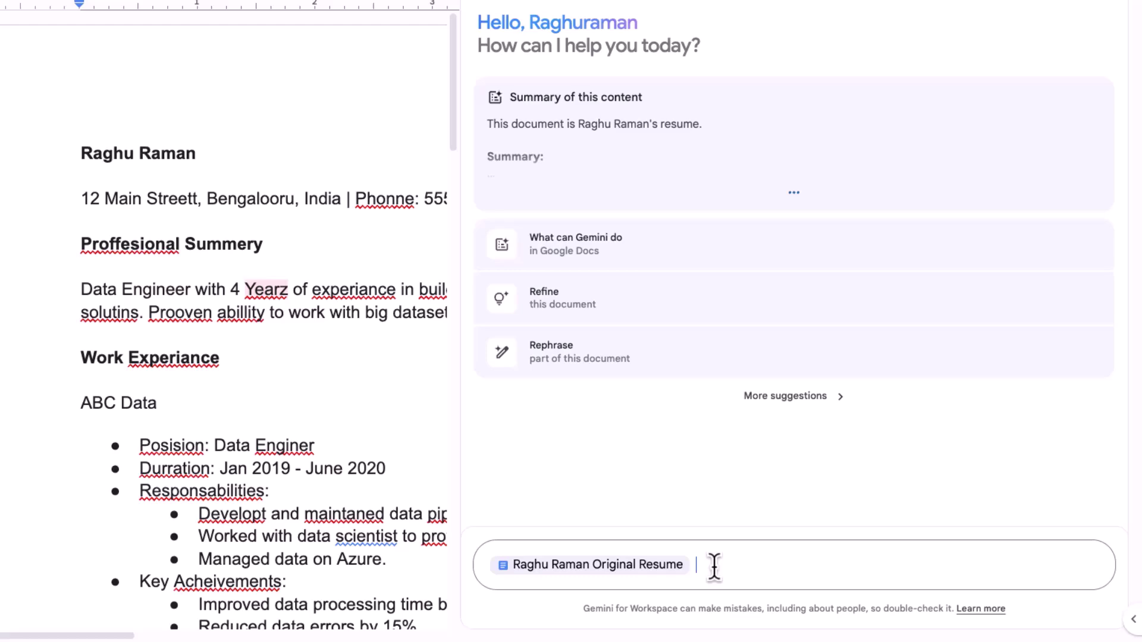
Paste the job description and resume request into the Gemini prompt, with a line break after the description.
key(ctrl+v)
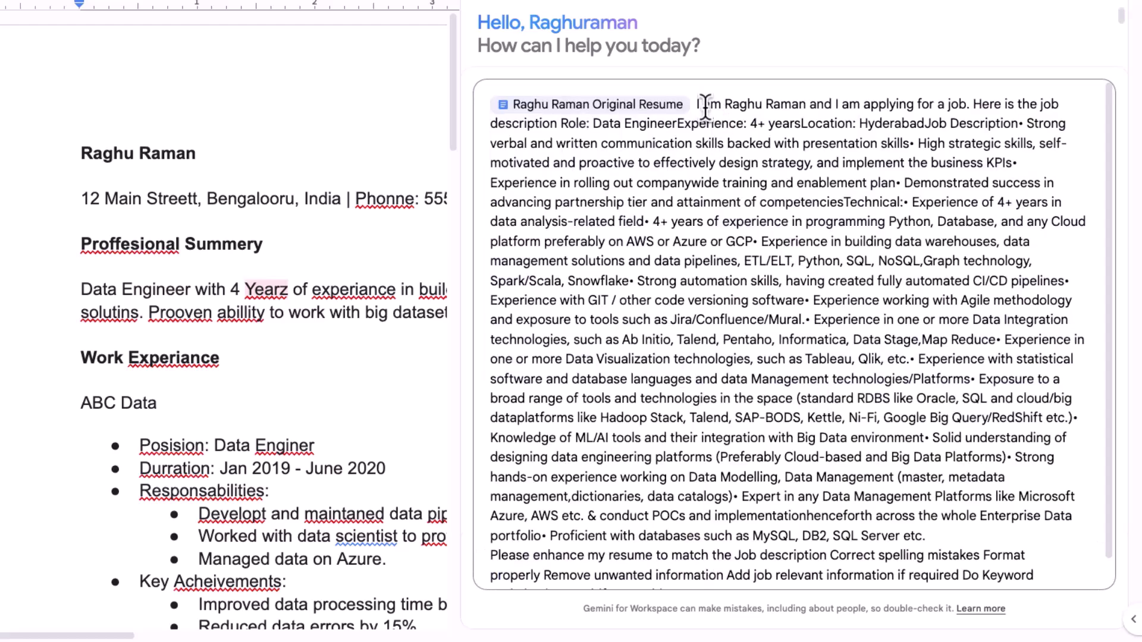
drag(694, 105, 556, 126)
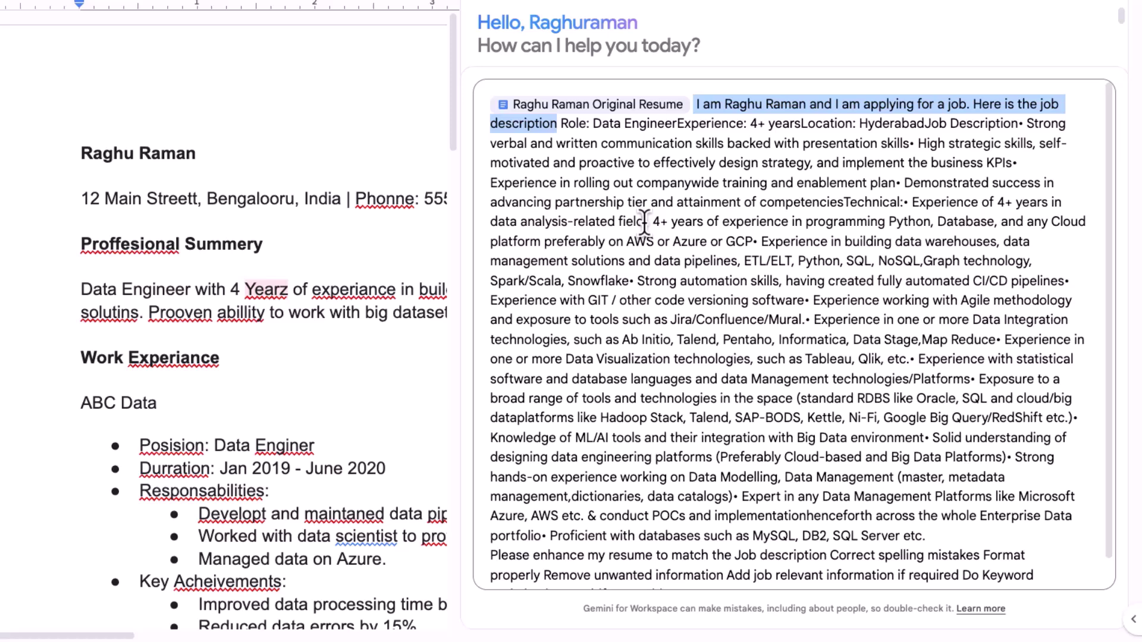
click(693, 241)
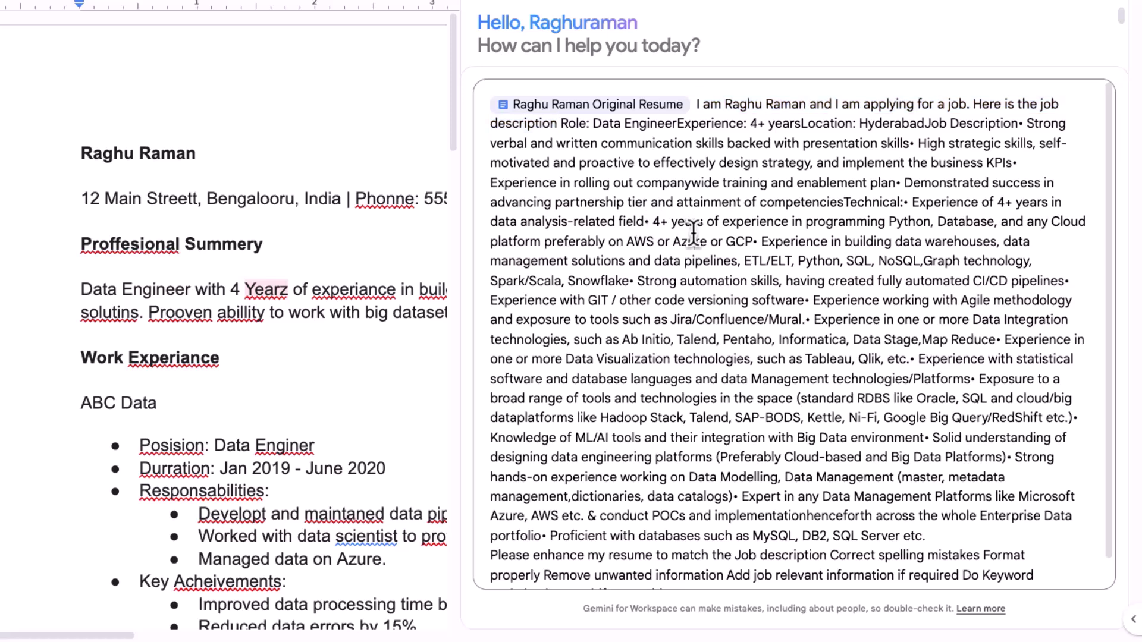
drag(561, 124, 764, 417)
scroll(767, 415, down, 1)
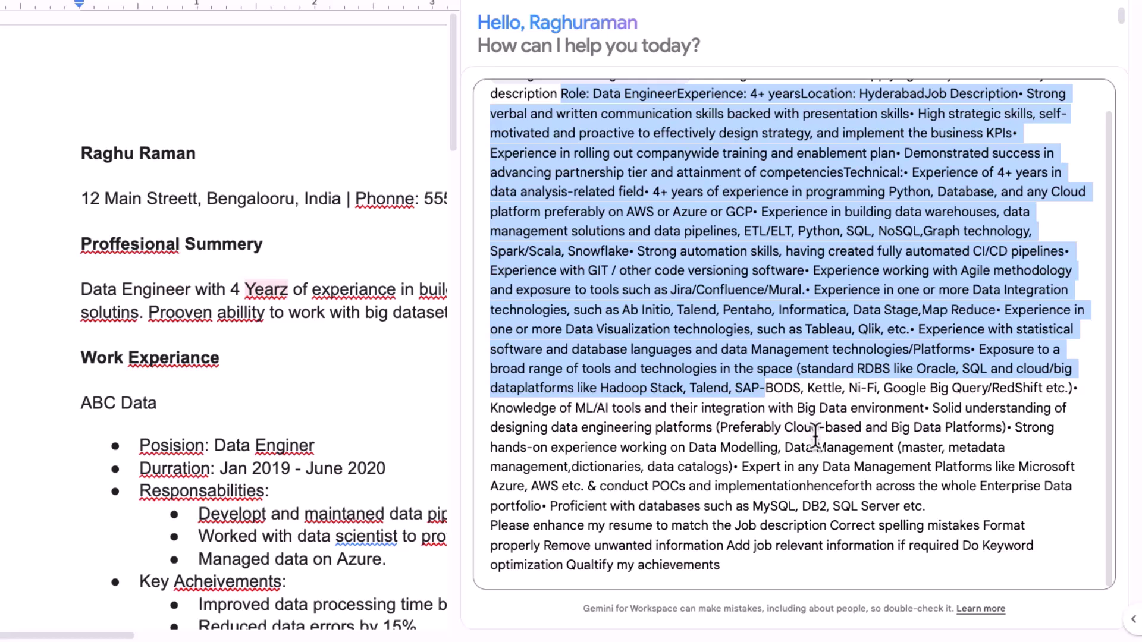
click(942, 509)
key(shift+Return)
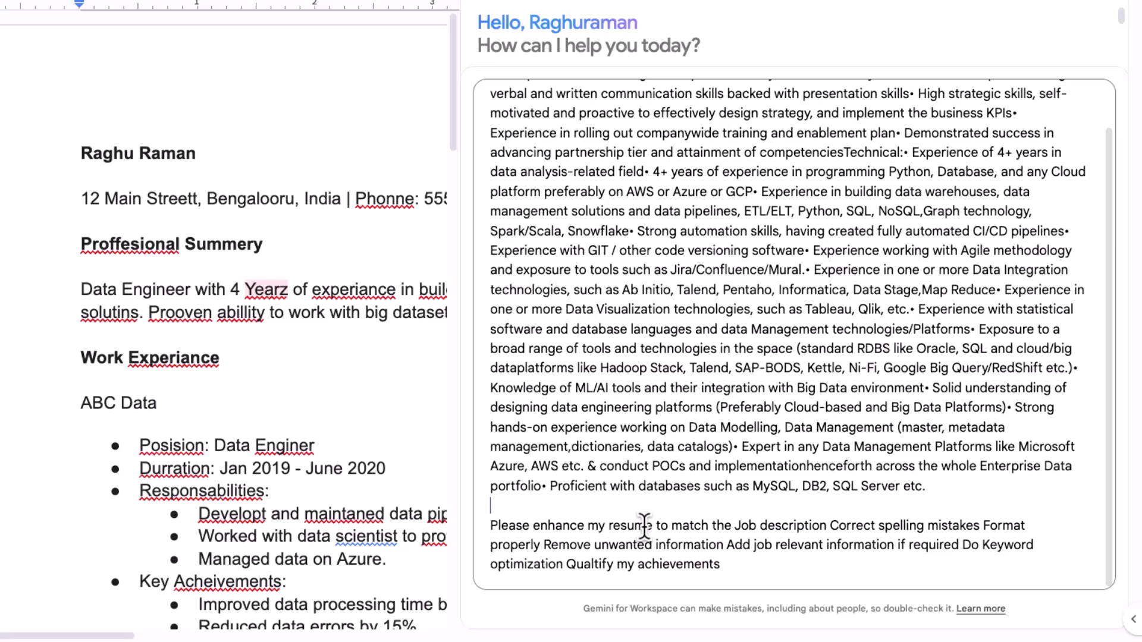
Put Correct spelling mistakes, Format properly and Remove unwanted information on separate lines.
drag(497, 525, 823, 528)
click(826, 527)
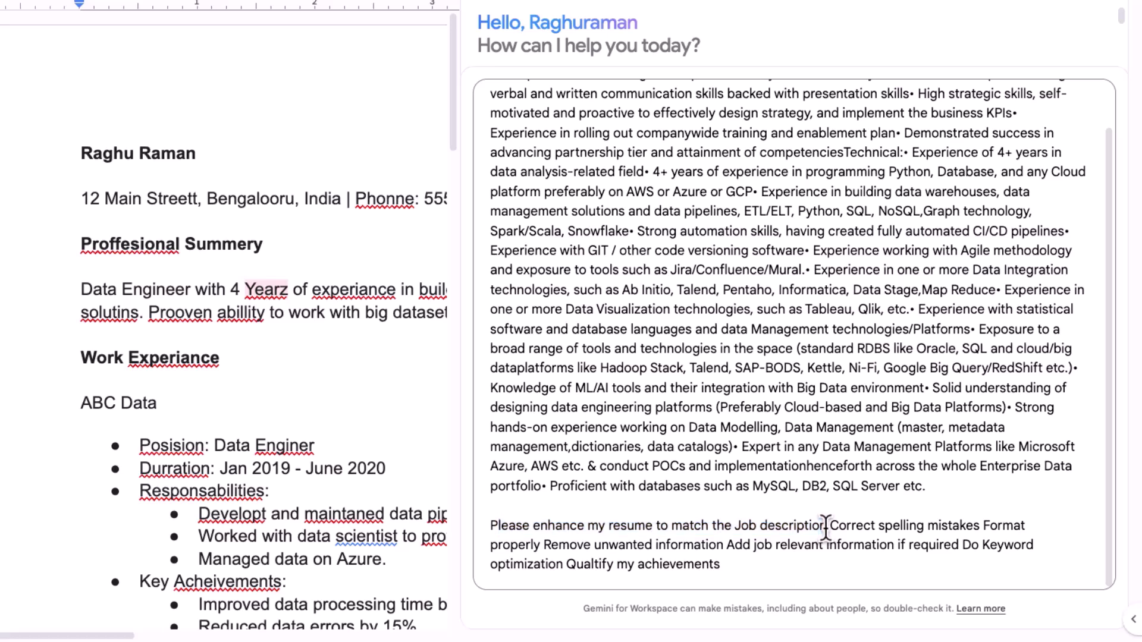
key(shift+Return)
key(shift+Return)
scroll(814, 443, down, 1)
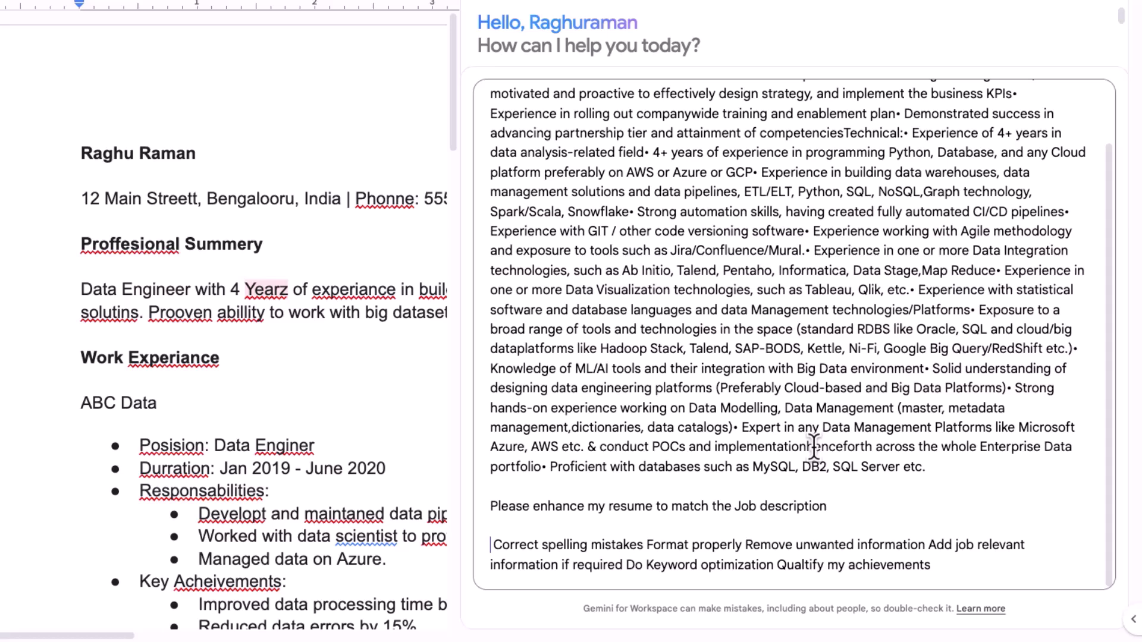
click(643, 544)
key(shift+Return)
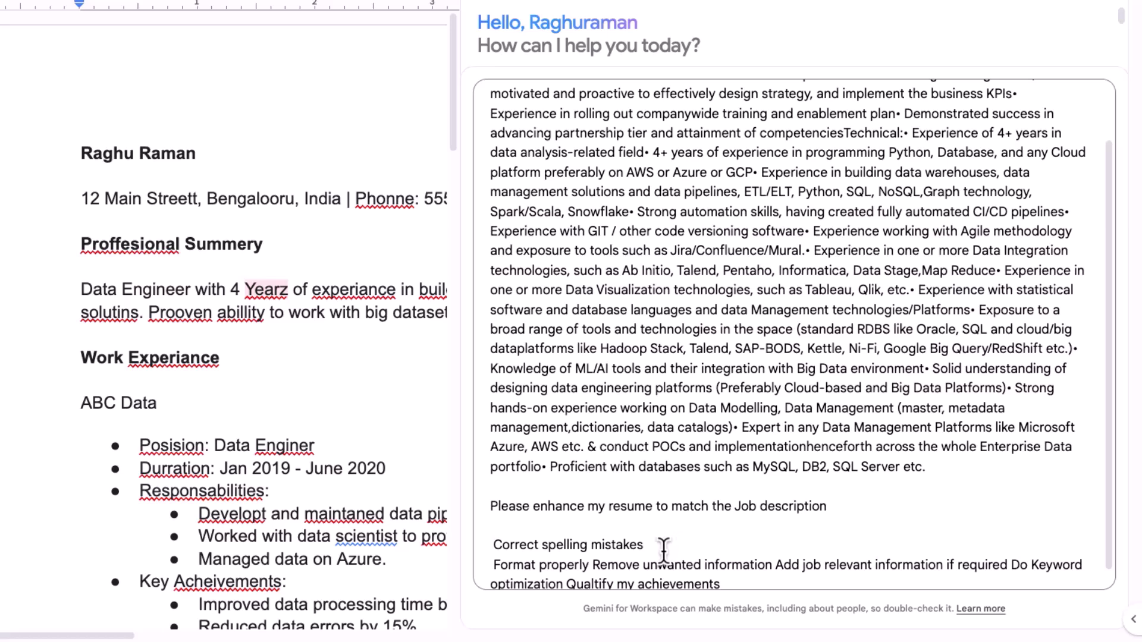
click(589, 564)
key(shift+Return)
Split Add job relevant information, keyword optimization and Qualtify my achievements onto their own lines.
scroll(623, 511, down, 1)
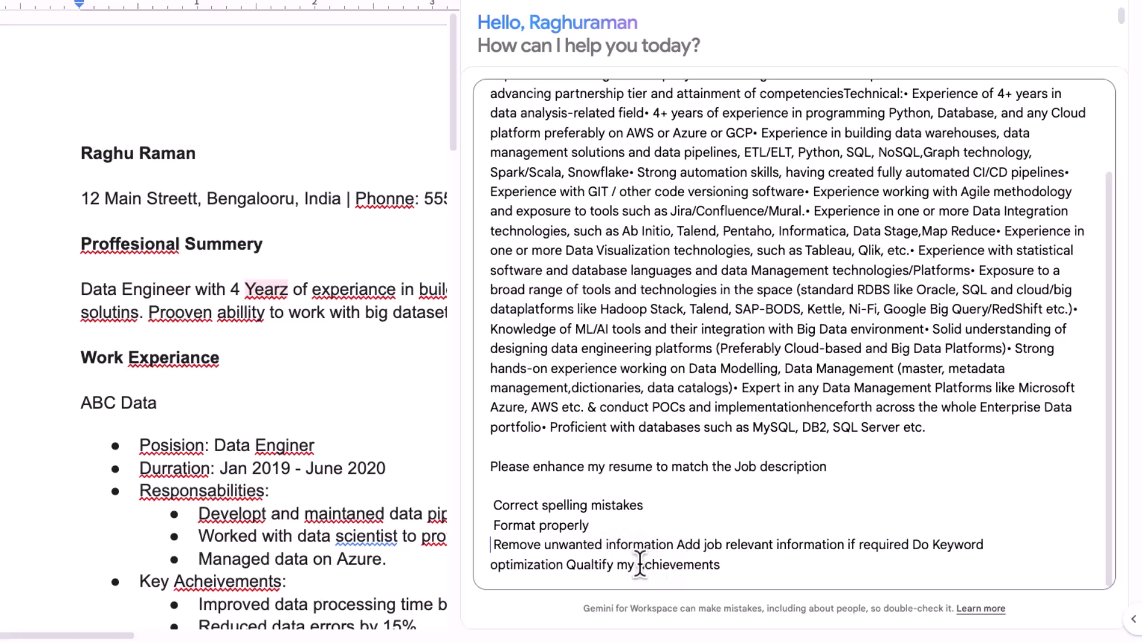
click(672, 544)
key(shift+Return)
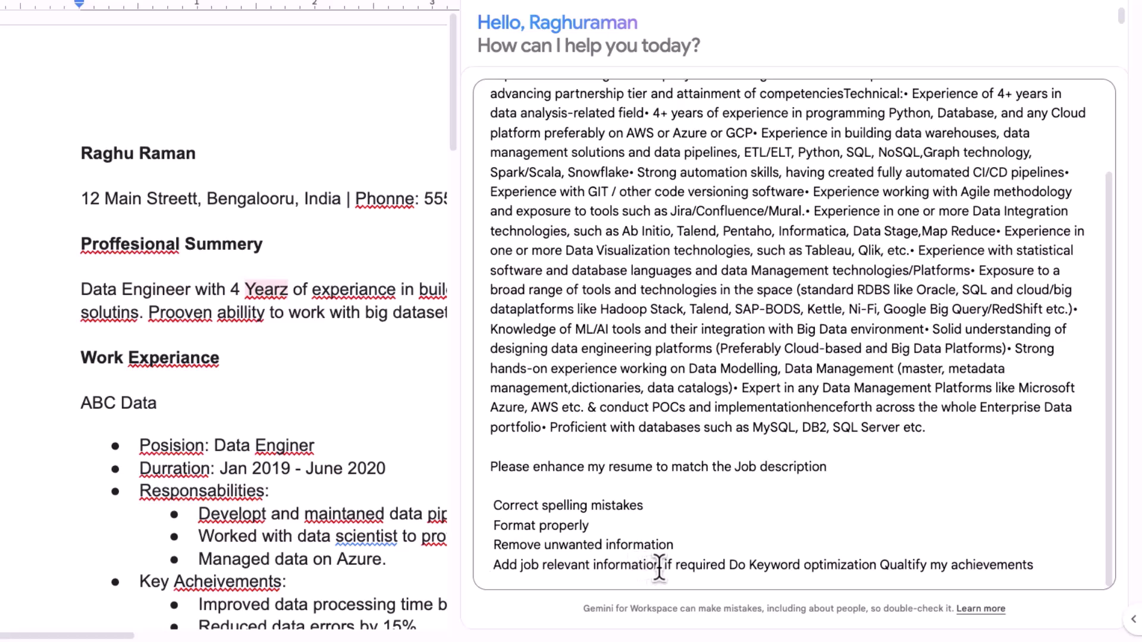
click(659, 565)
key(shift+Return)
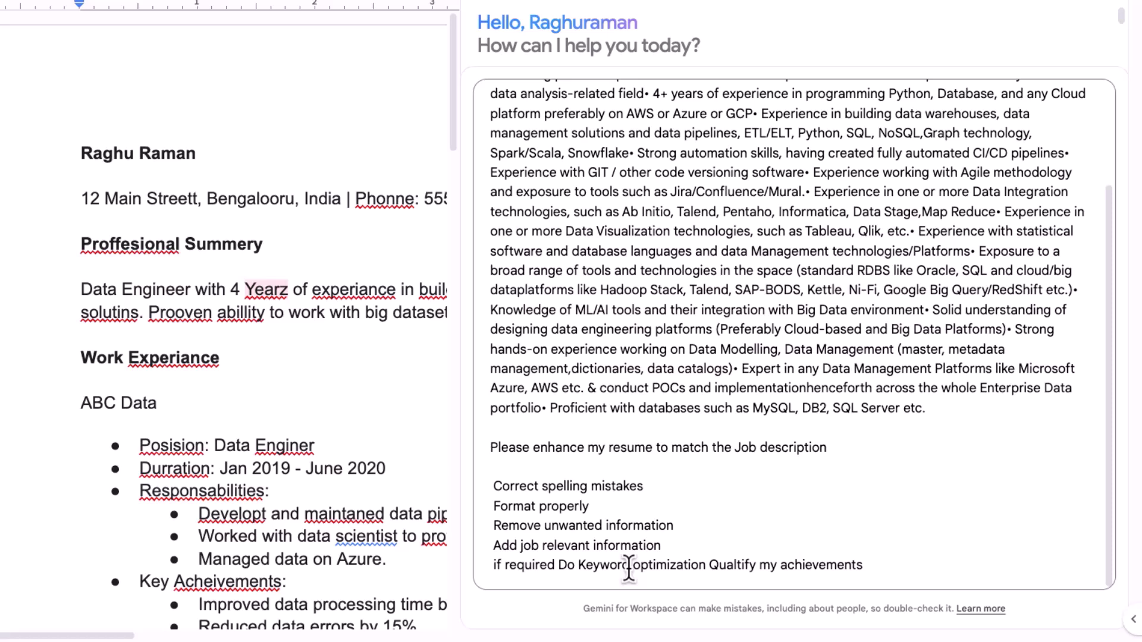
click(704, 564)
key(shift+Return)
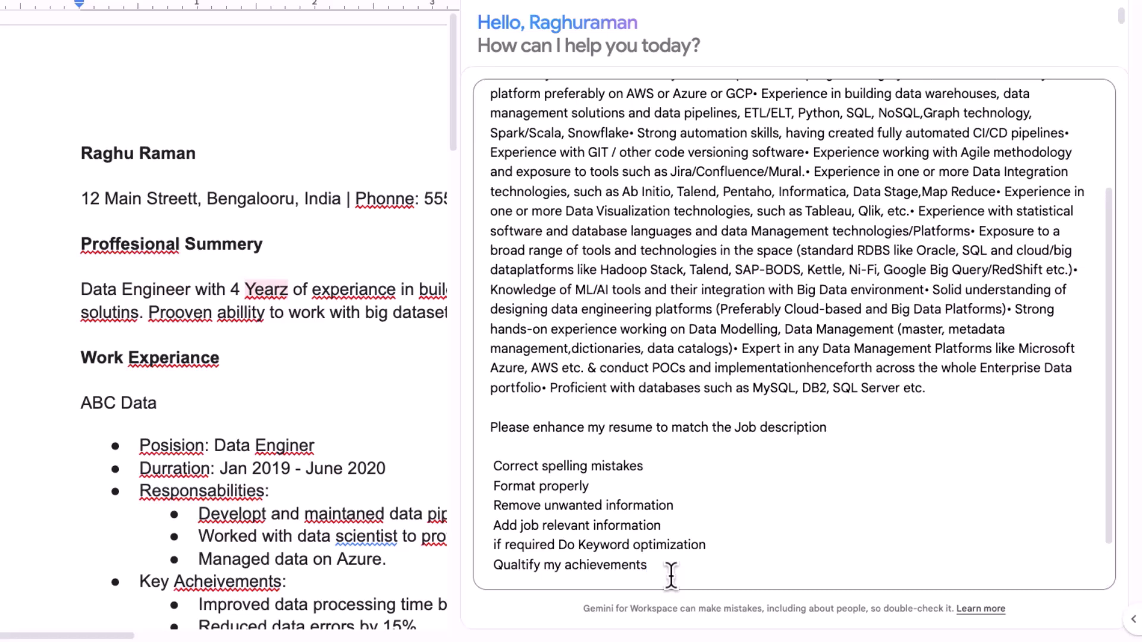
key(shift+Return)
key(shift+Return)
key(shift+Return)
key(shift+Return)
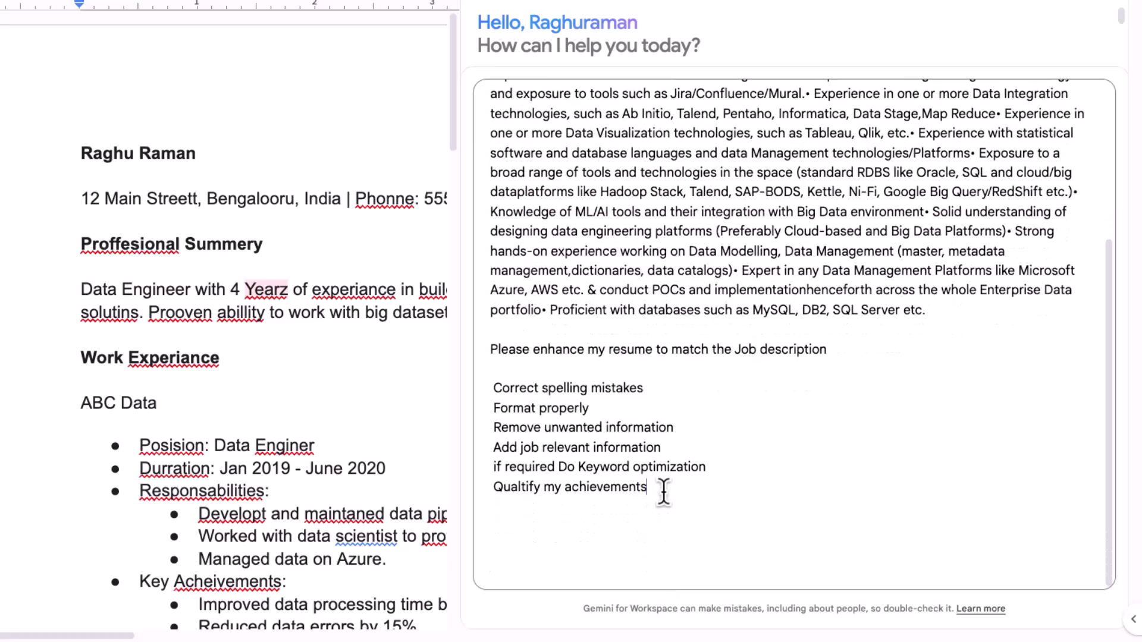
drag(655, 493, 482, 393)
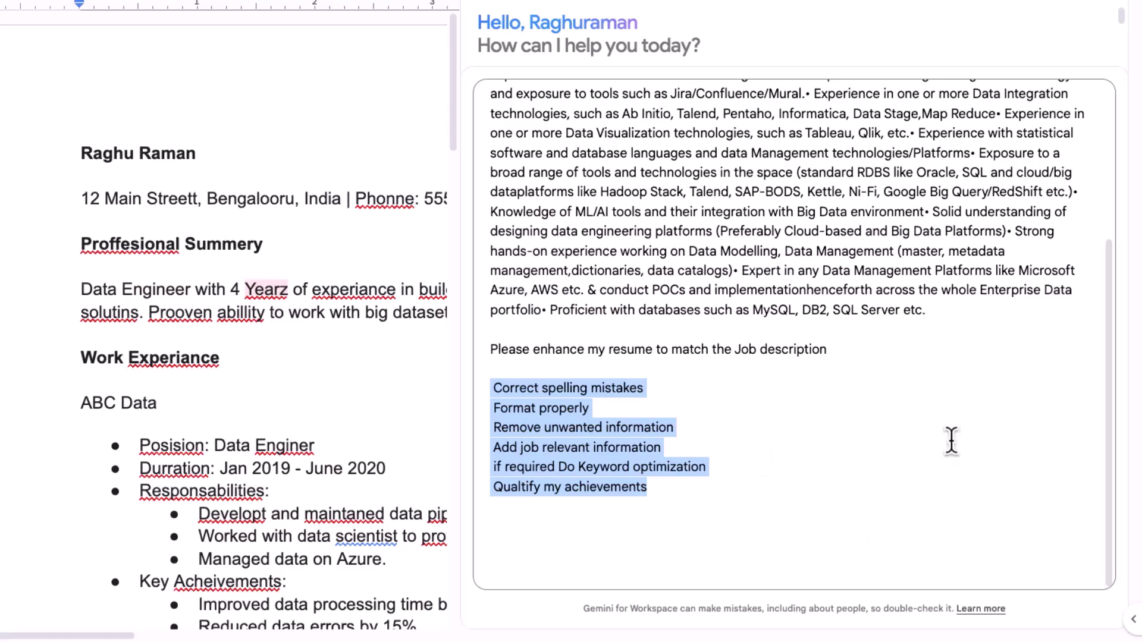
Narrow the Gemini panel and submit the resume-enhancement prompt.
click(733, 550)
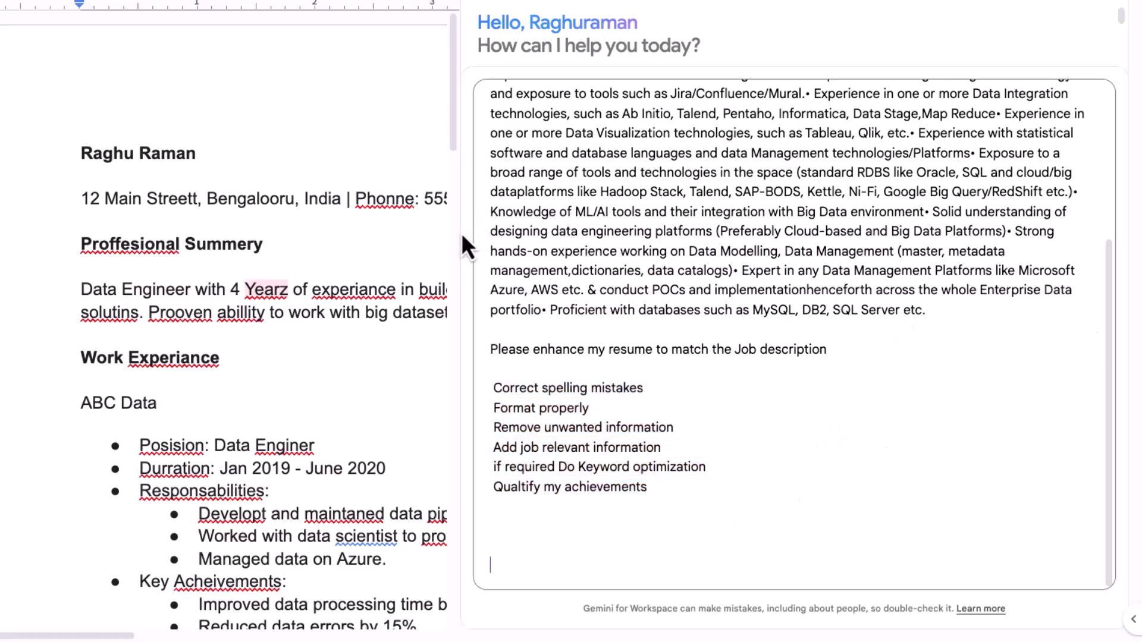
drag(455, 301, 642, 235)
scroll(828, 299, down, 5)
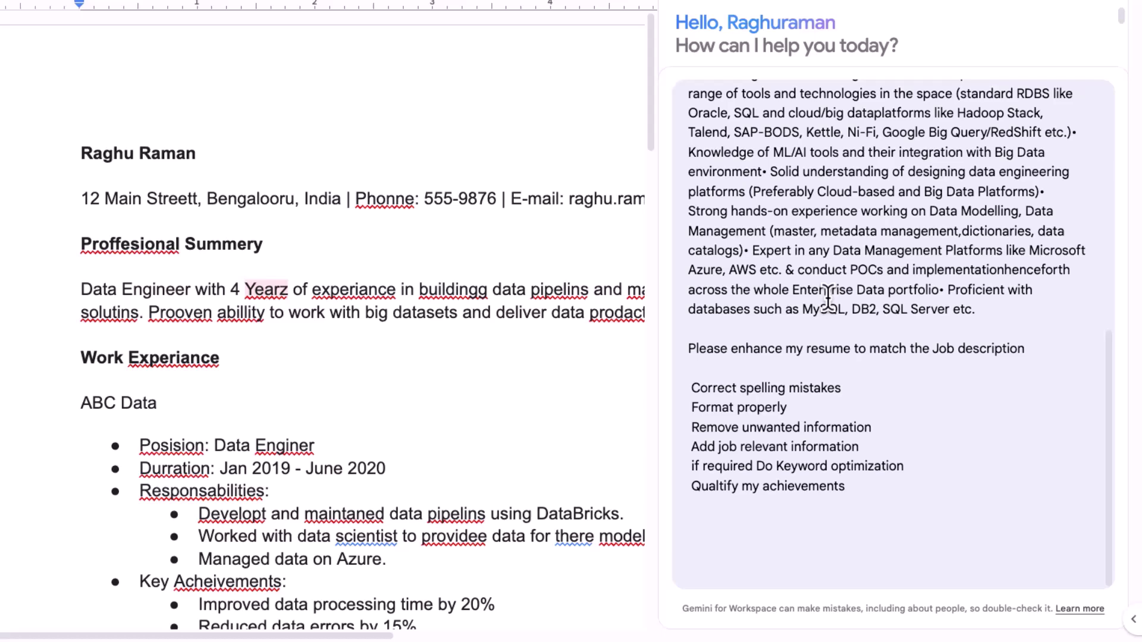
click(870, 492)
key(Return)
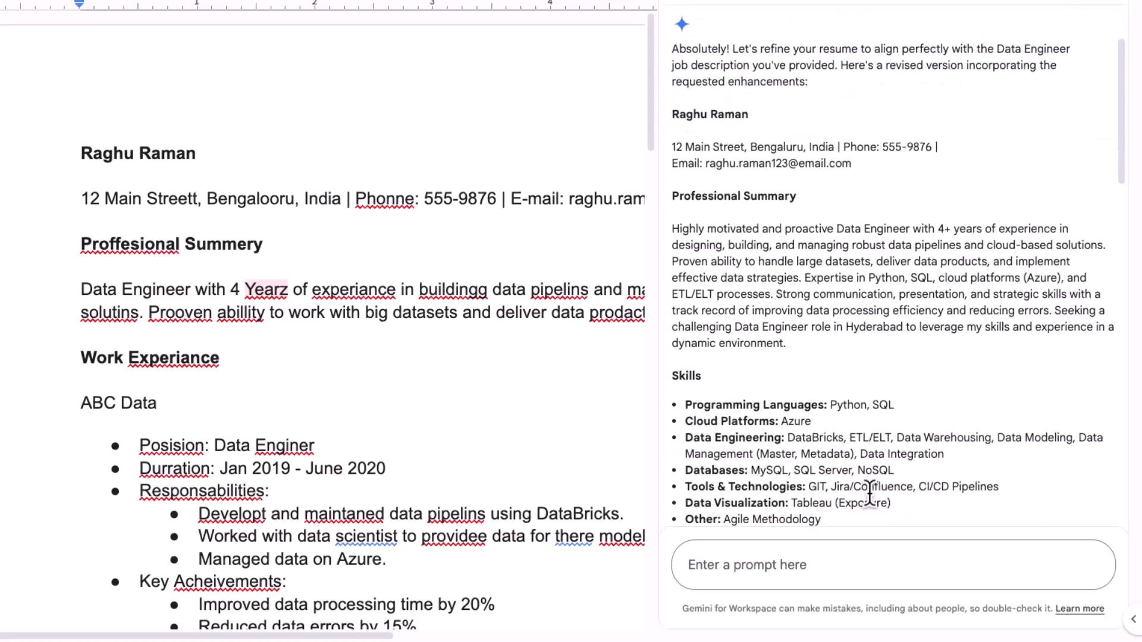
Select Gemini's revised resume from the name heading down to 'Available upon request.'.
scroll(910, 282, up, 1)
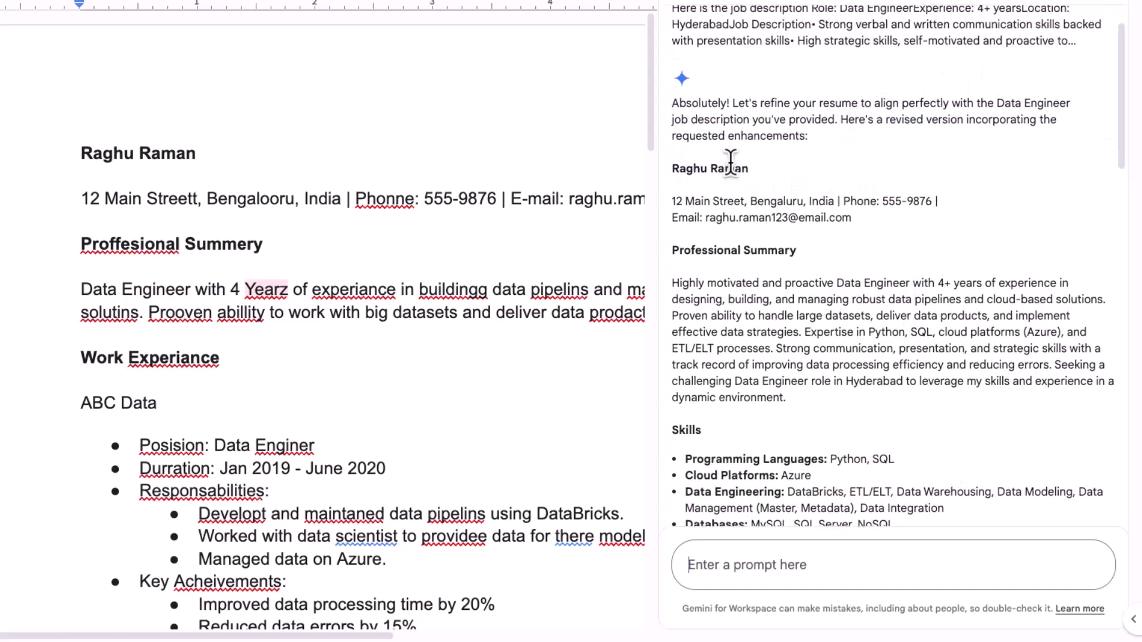
drag(673, 169, 779, 127)
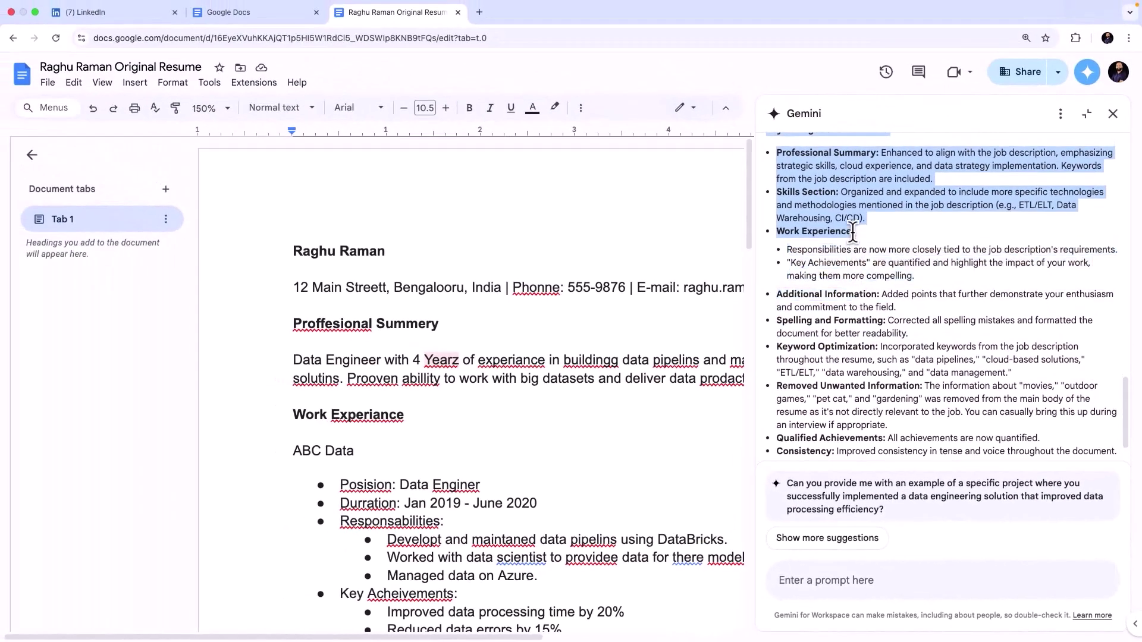
drag(852, 232, 865, 190)
scroll(866, 190, up, 5)
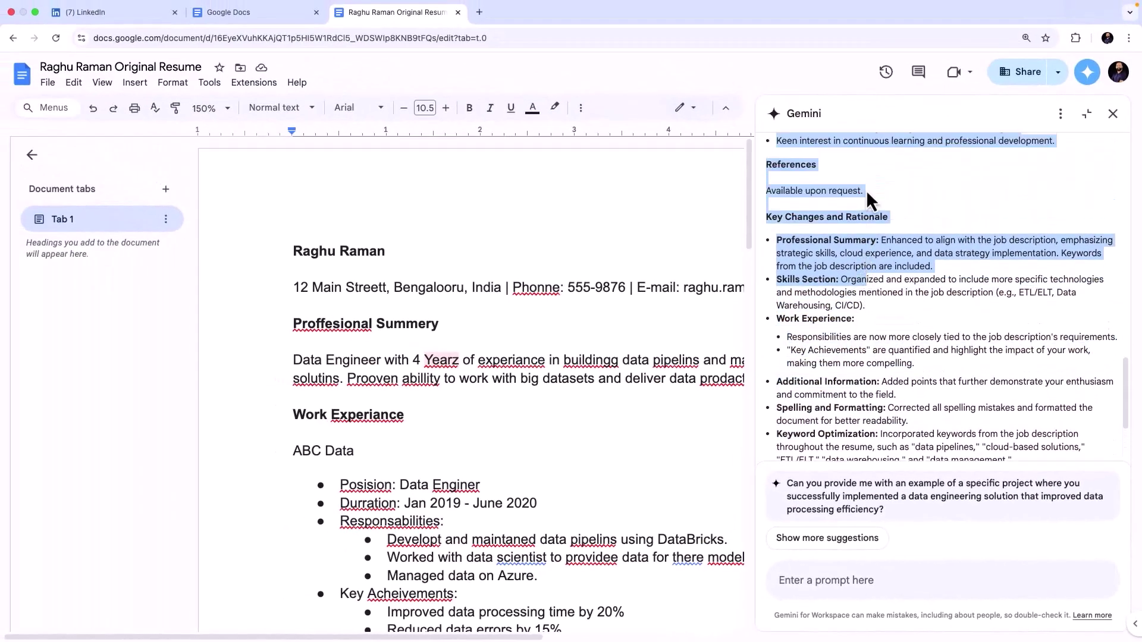
drag(874, 299, 772, 287)
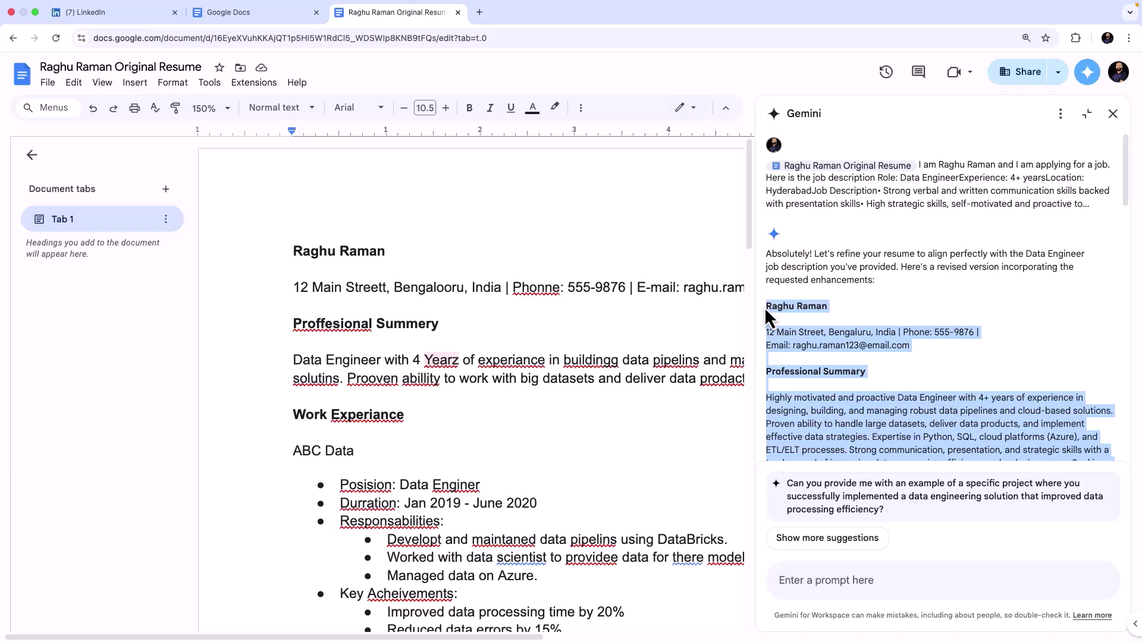
Create a blank document, paste Gemini's revised resume into it, and close the Gemini panel.
click(47, 83)
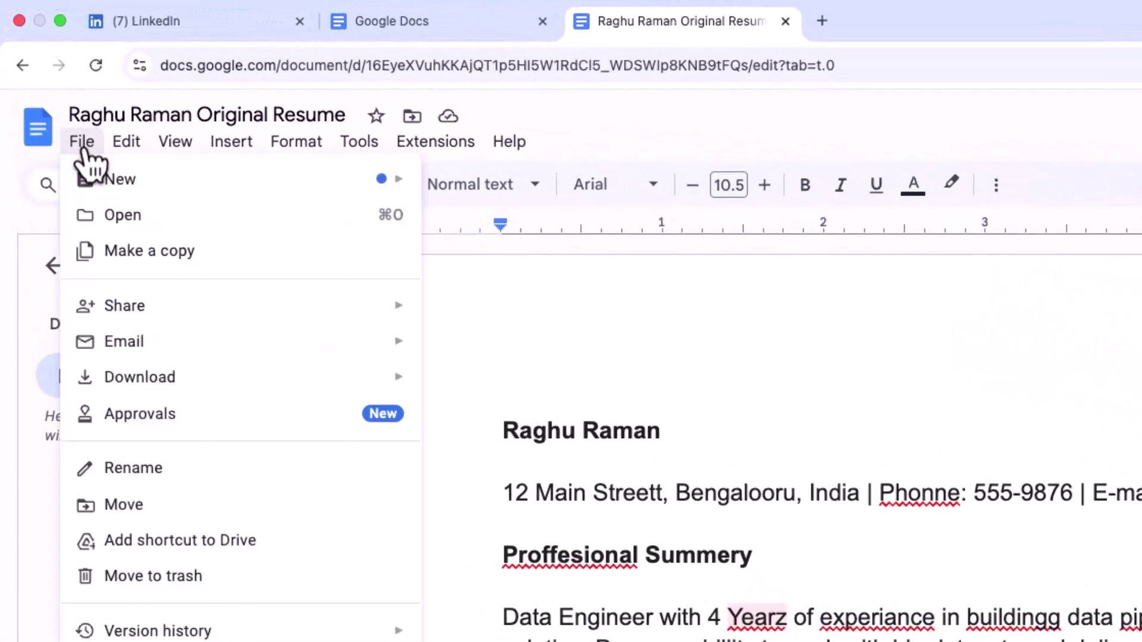
mouse_move(178, 182)
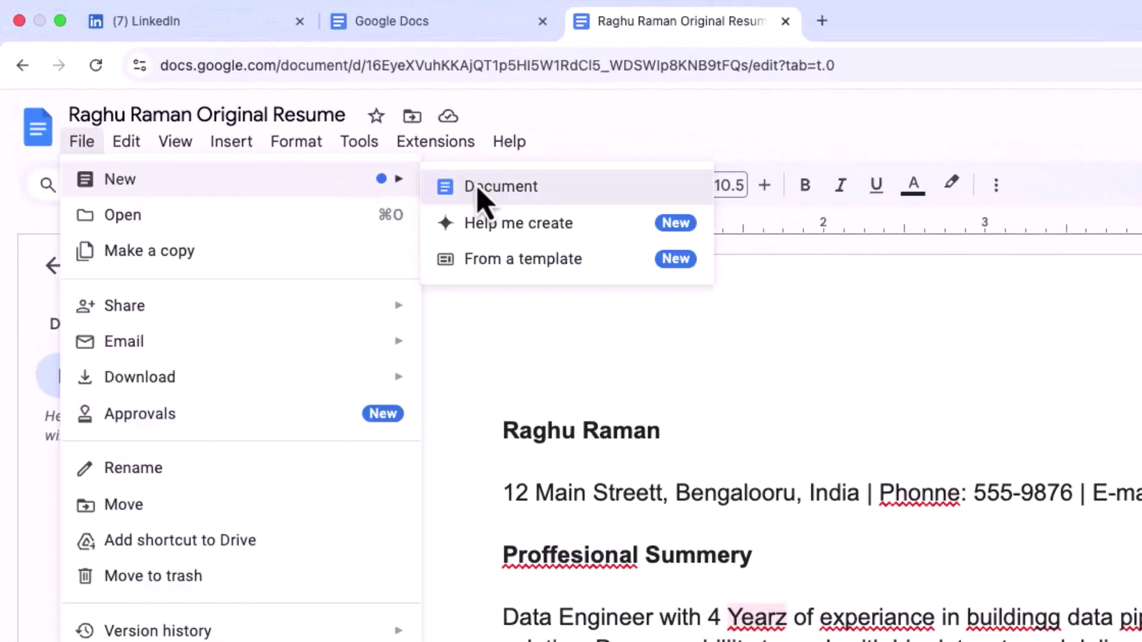
click(479, 186)
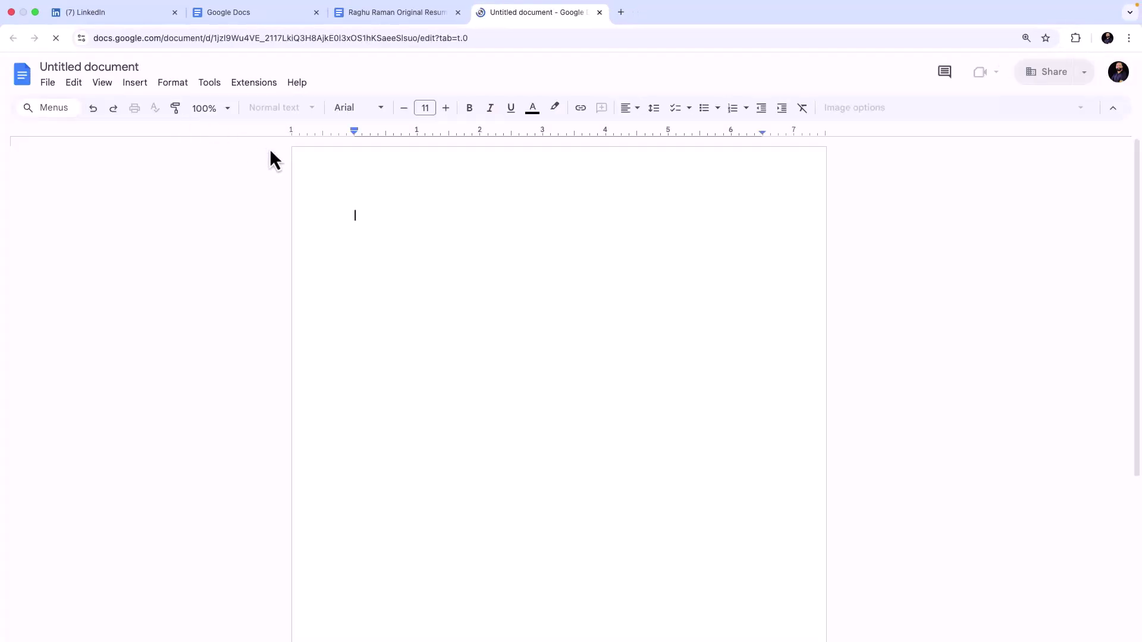
key(super+v)
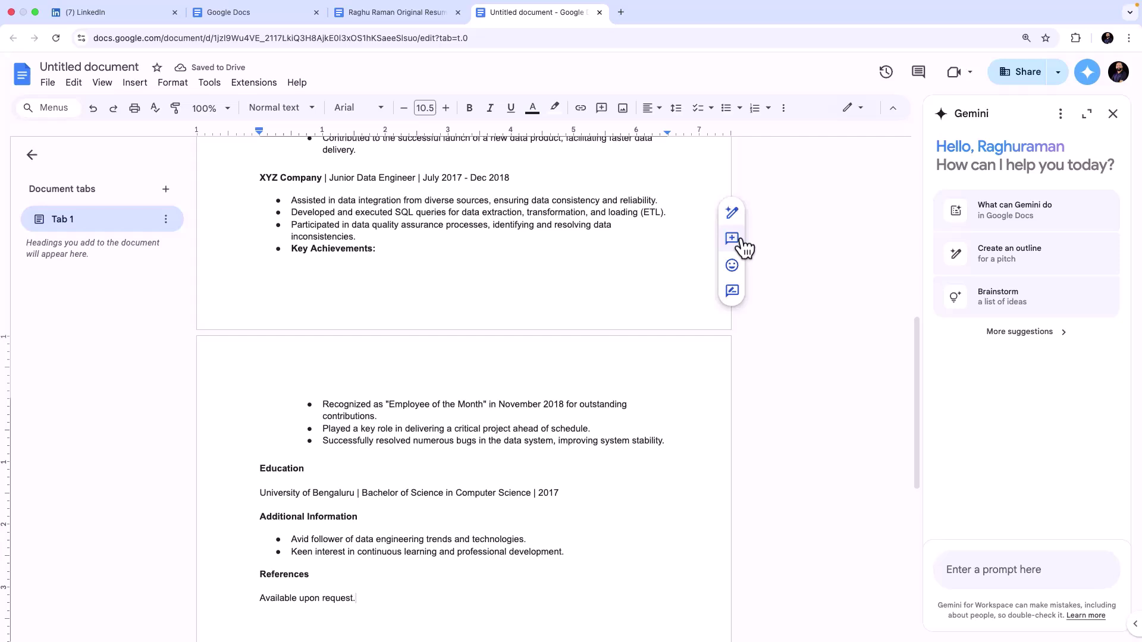
click(1087, 73)
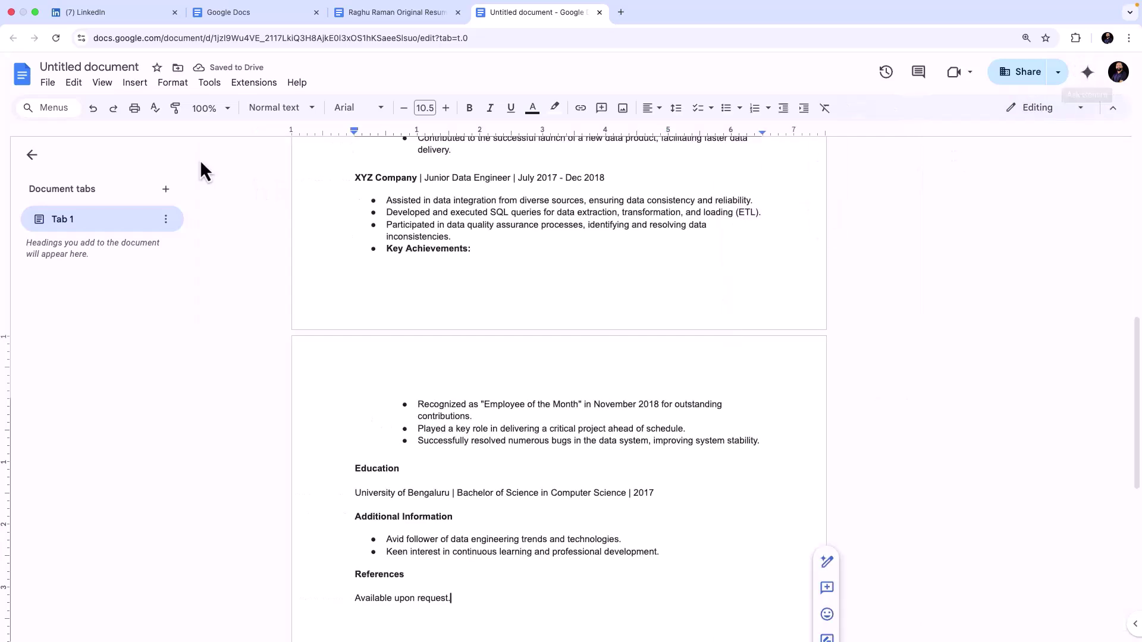
Rename the document to the suggested candidate name followed by ' Final Resume'.
click(110, 67)
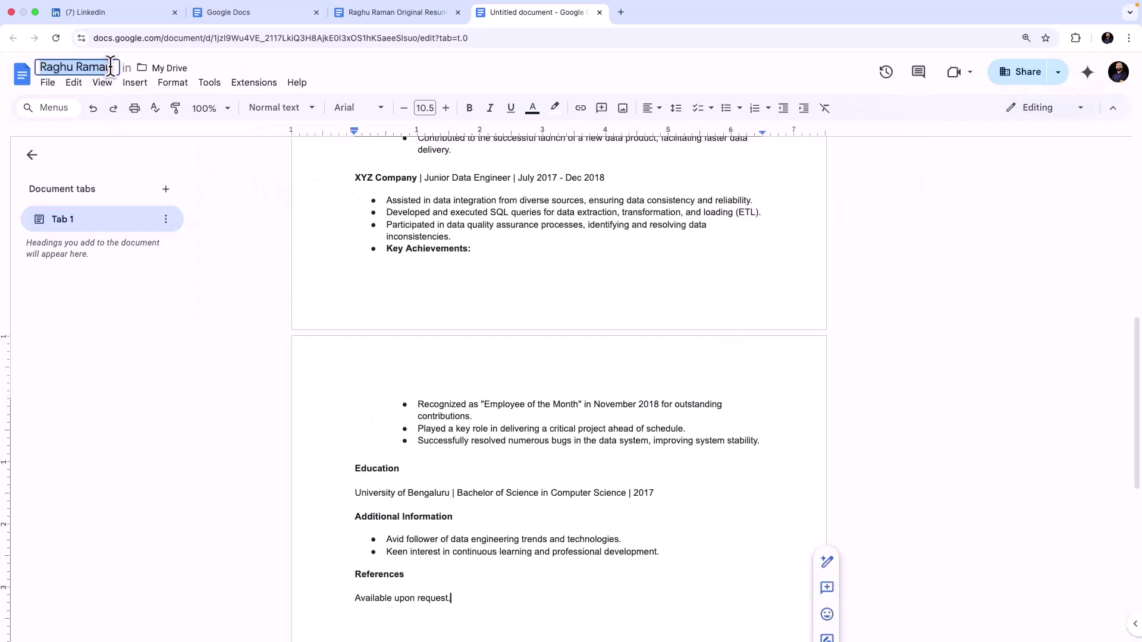
click(113, 68)
text(FD)
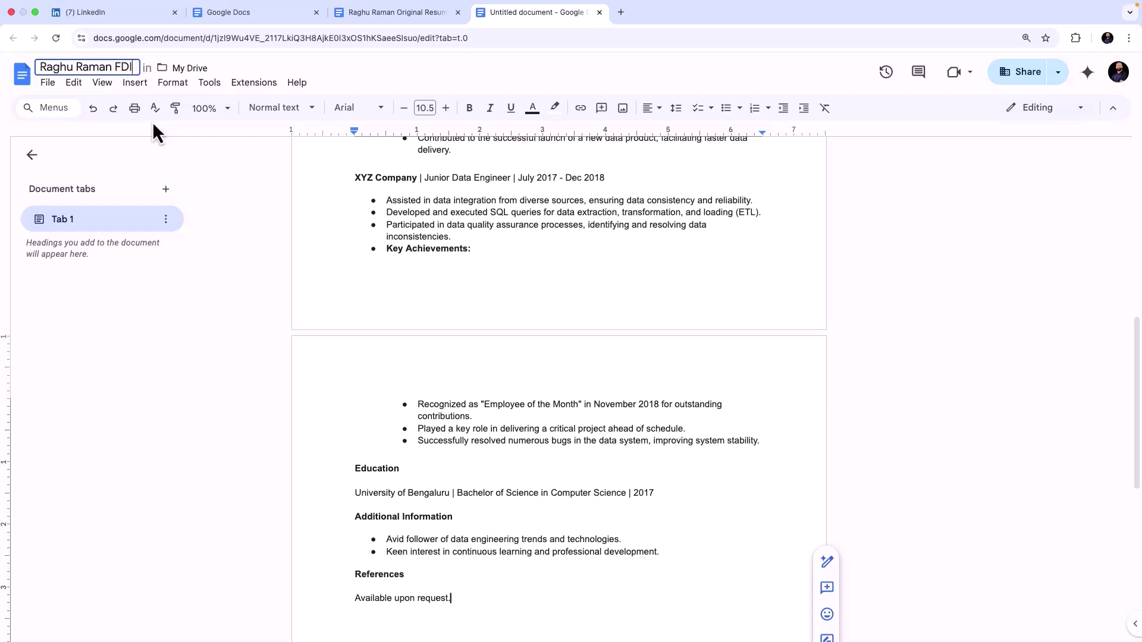
key(BackSpace)
text(inal)
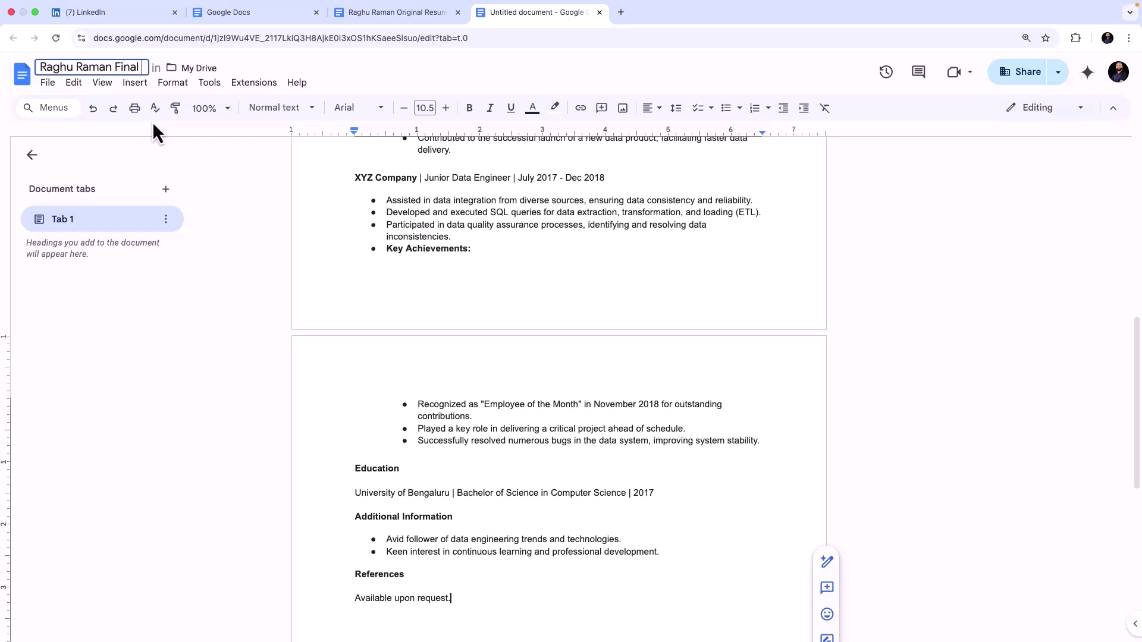
text( Resume)
key(Return)
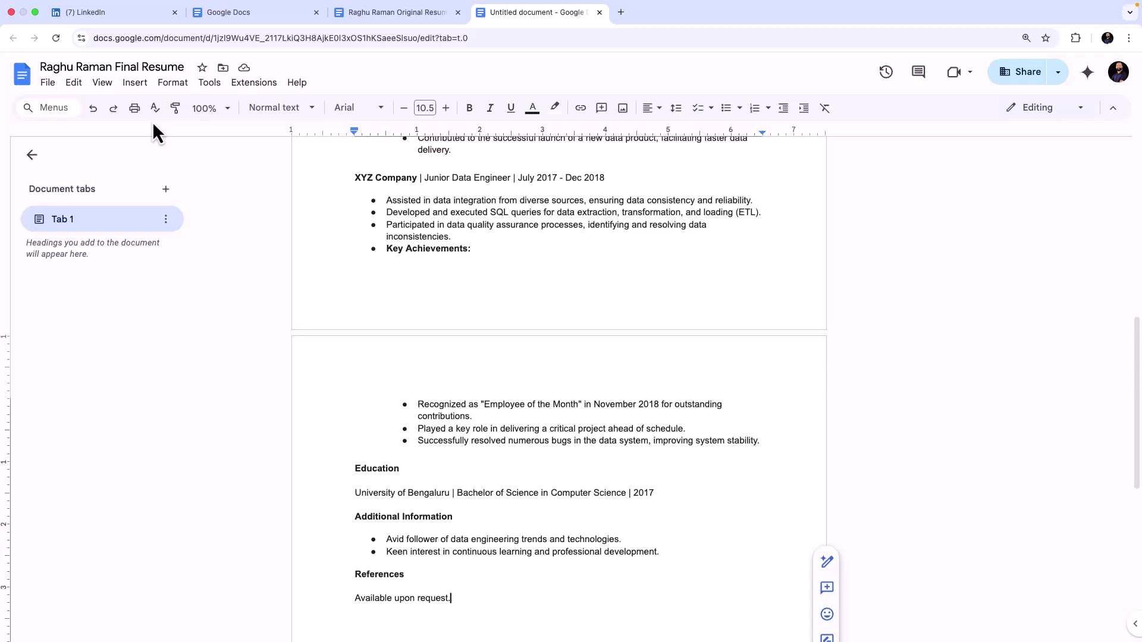
Review the rewritten Key Achievements bullets in the final resume.
scroll(470, 256, up, 15)
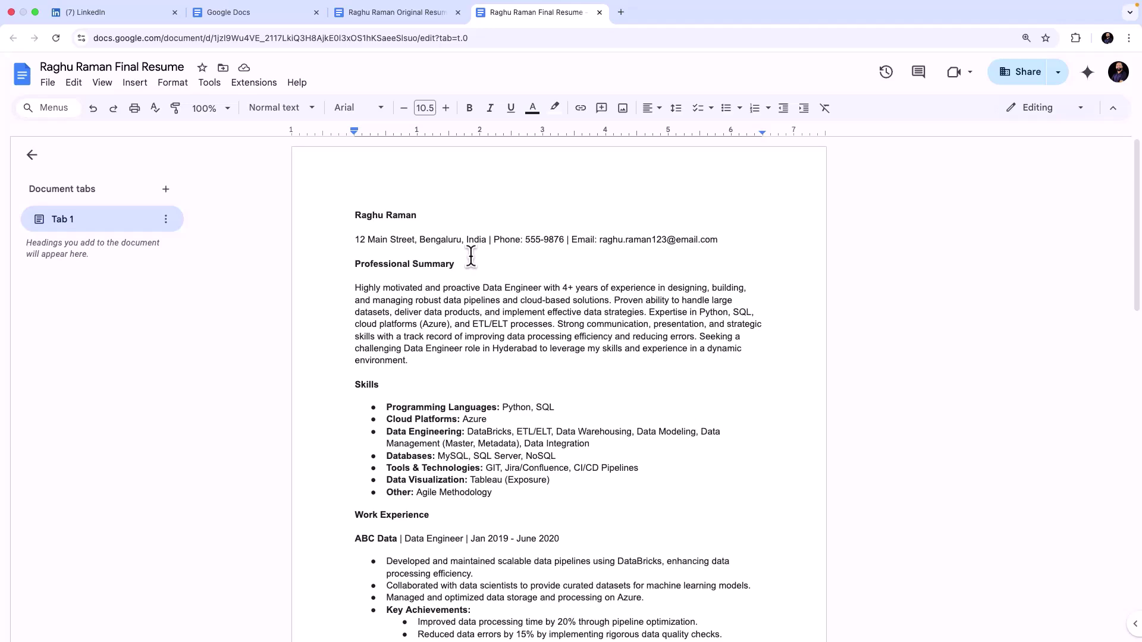
scroll(470, 255, down, 3)
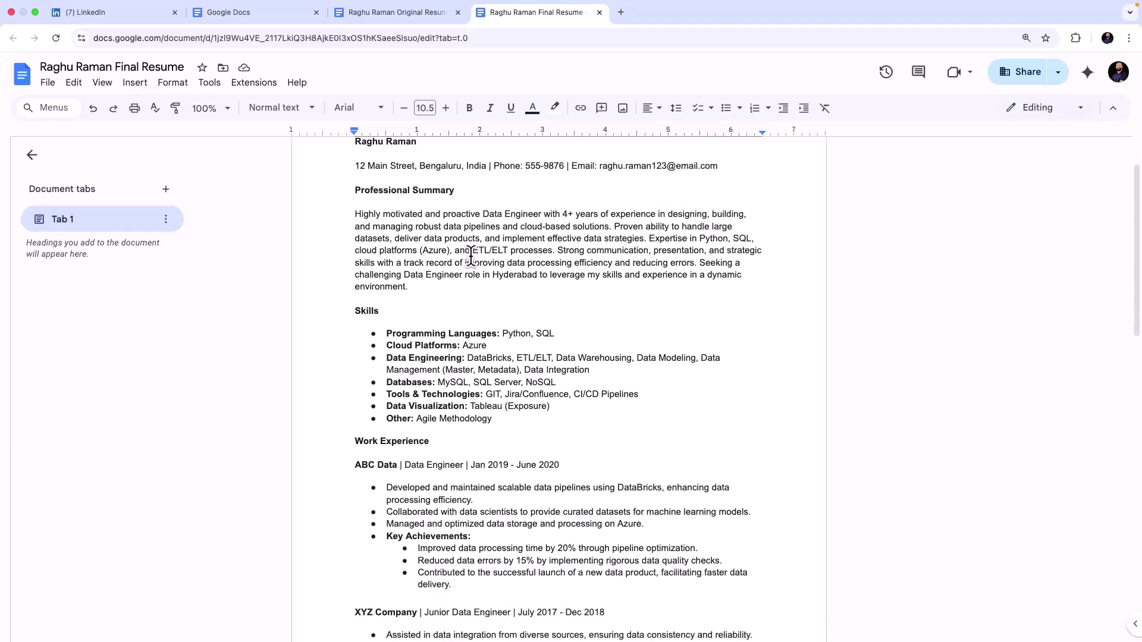
scroll(470, 256, down, 4)
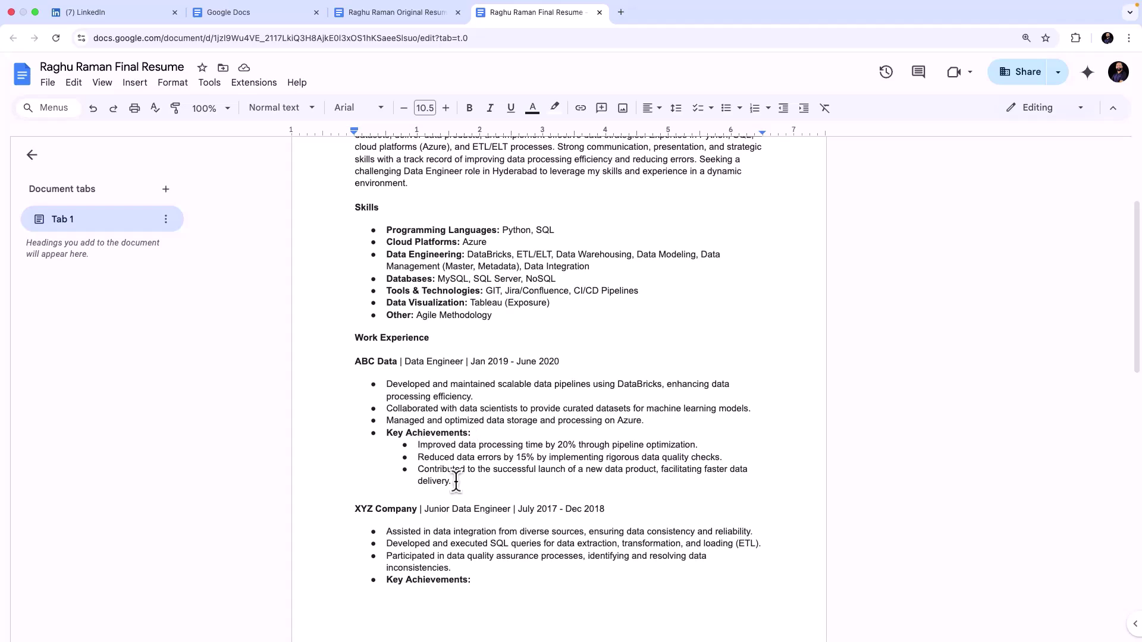
drag(456, 480, 418, 445)
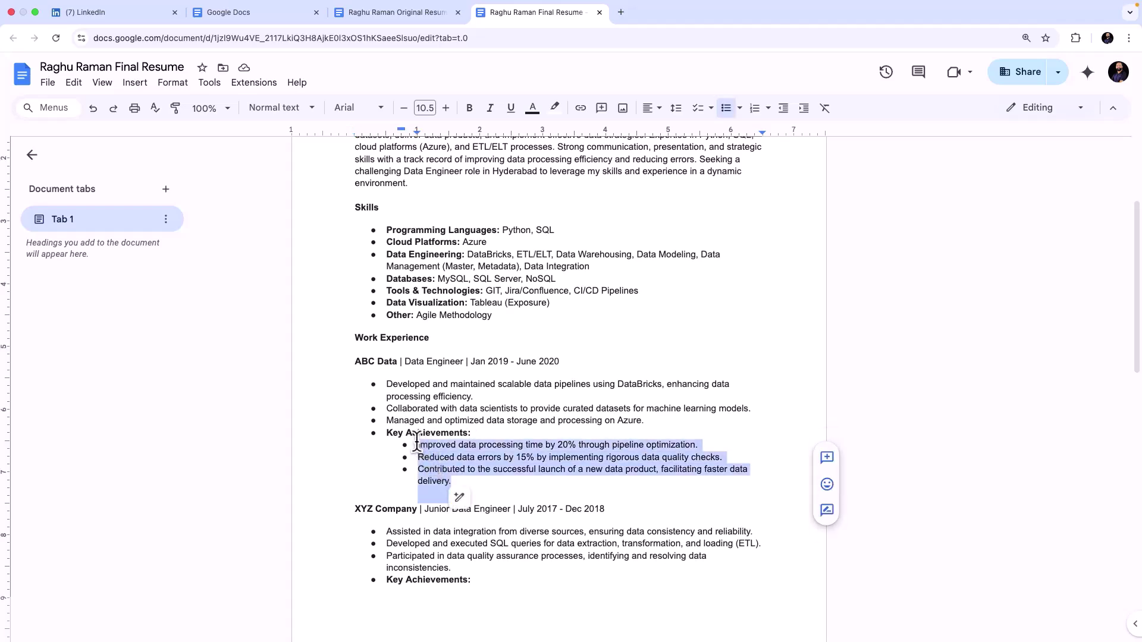
click(516, 447)
Switch to the original resume, close Gemini, and select its first achievement line.
click(386, 16)
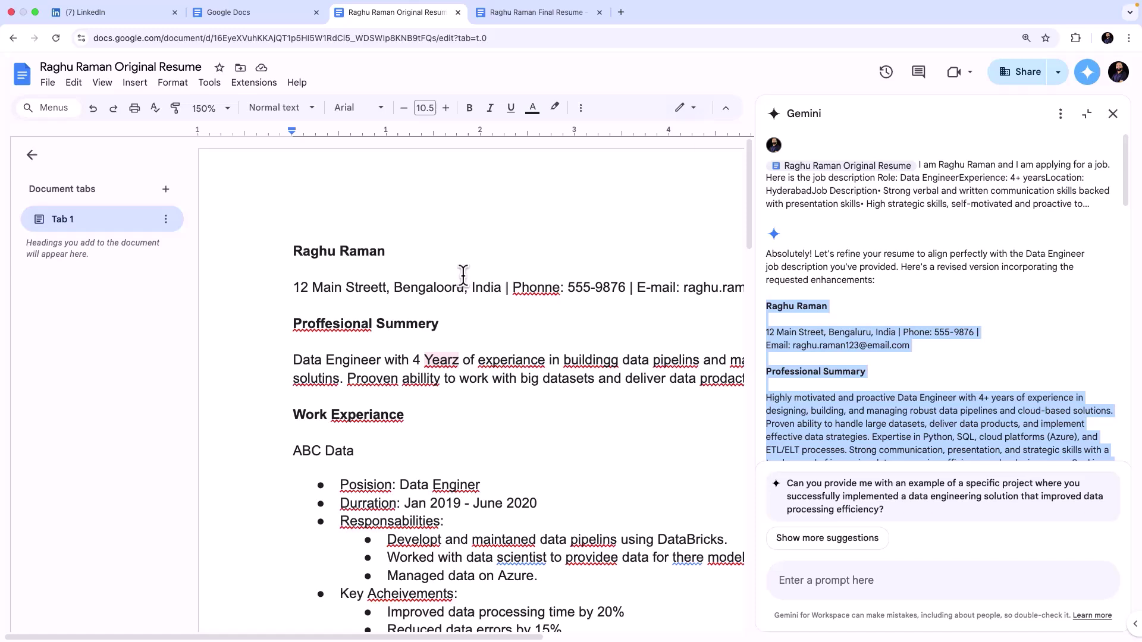
click(1113, 114)
scroll(716, 391, down, 5)
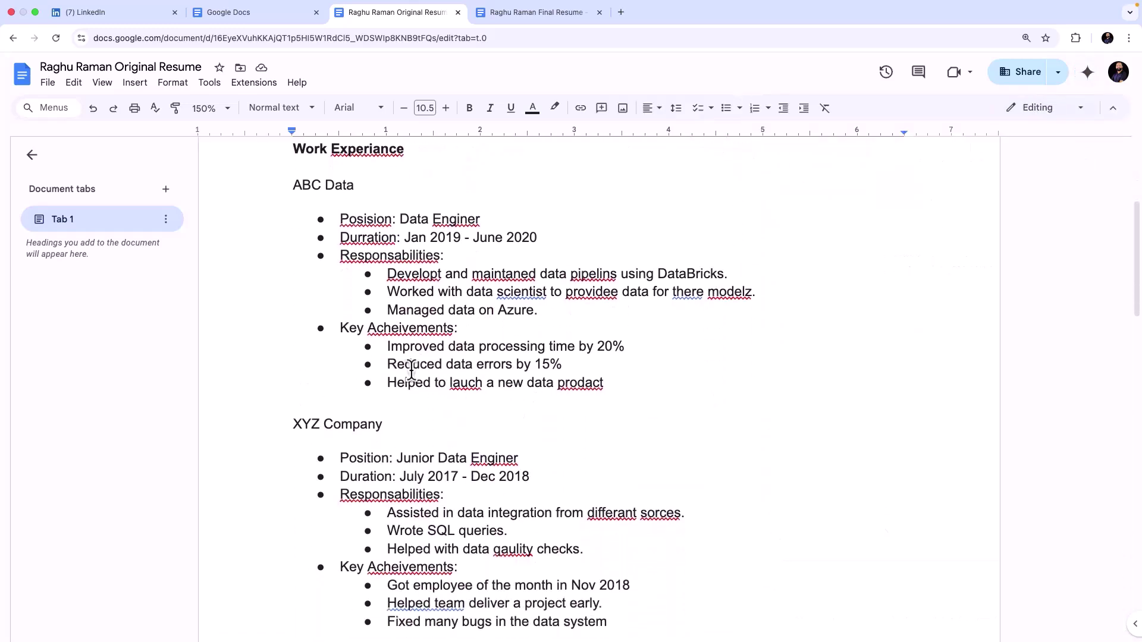
drag(380, 350, 631, 346)
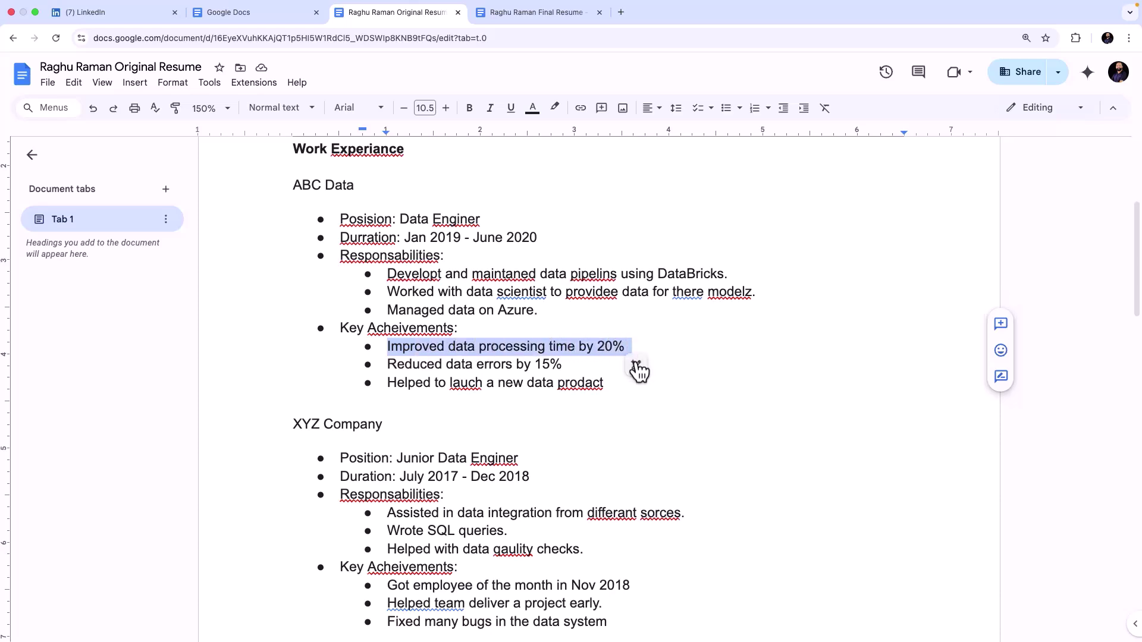
Show the Final Resume at 150% and check the pipeline optimization and 15% achievement figures.
click(516, 18)
click(221, 110)
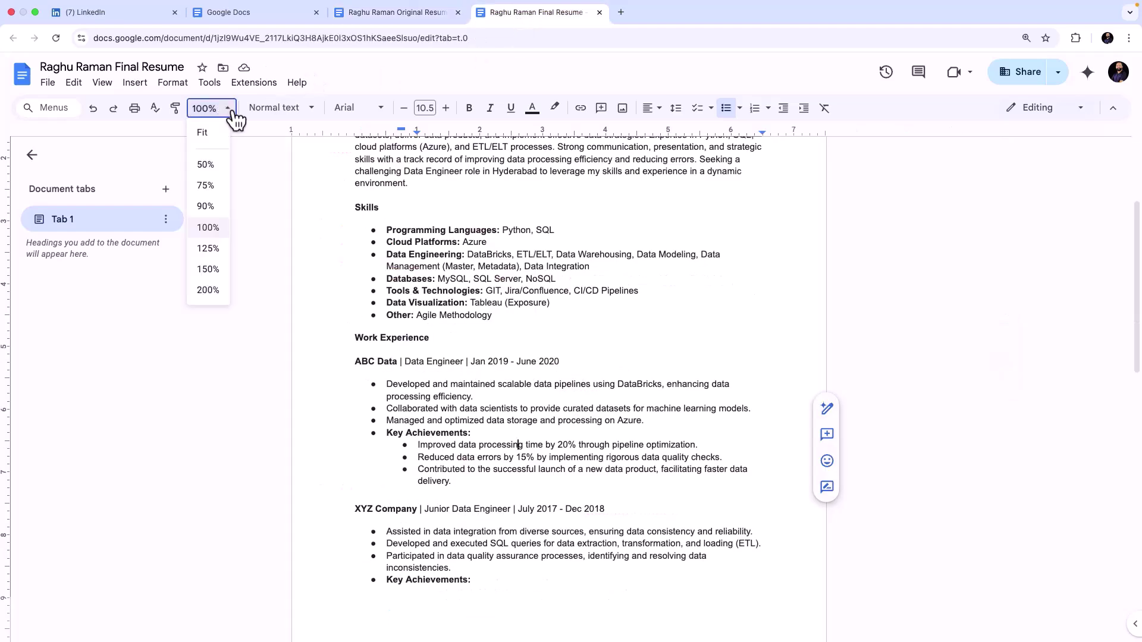
click(208, 270)
scroll(500, 296, down, 4)
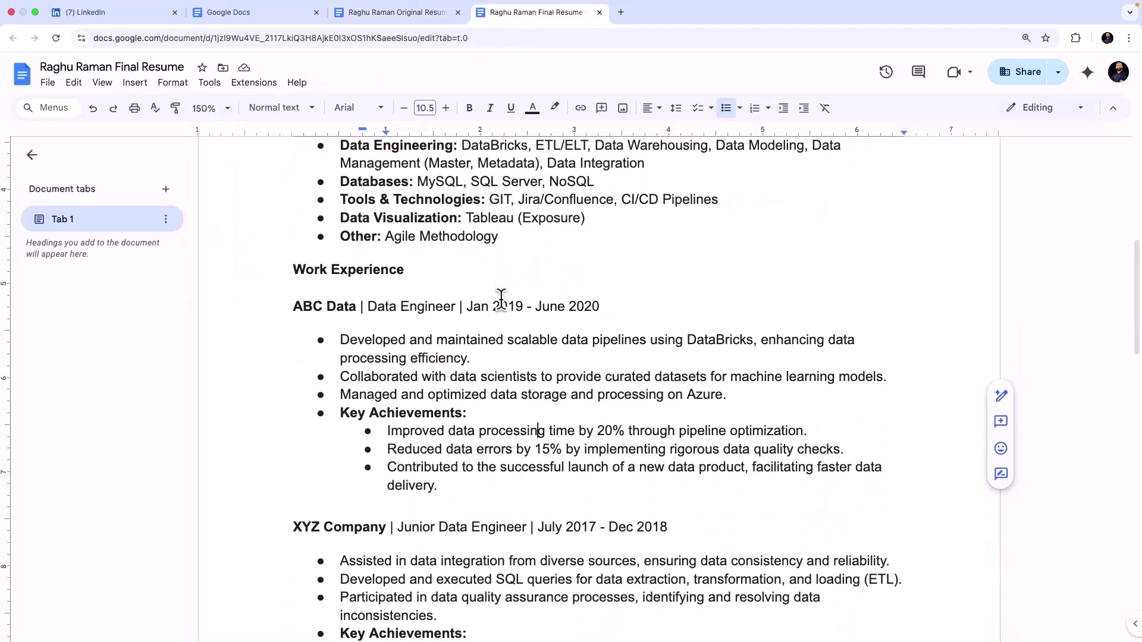
drag(629, 430, 810, 434)
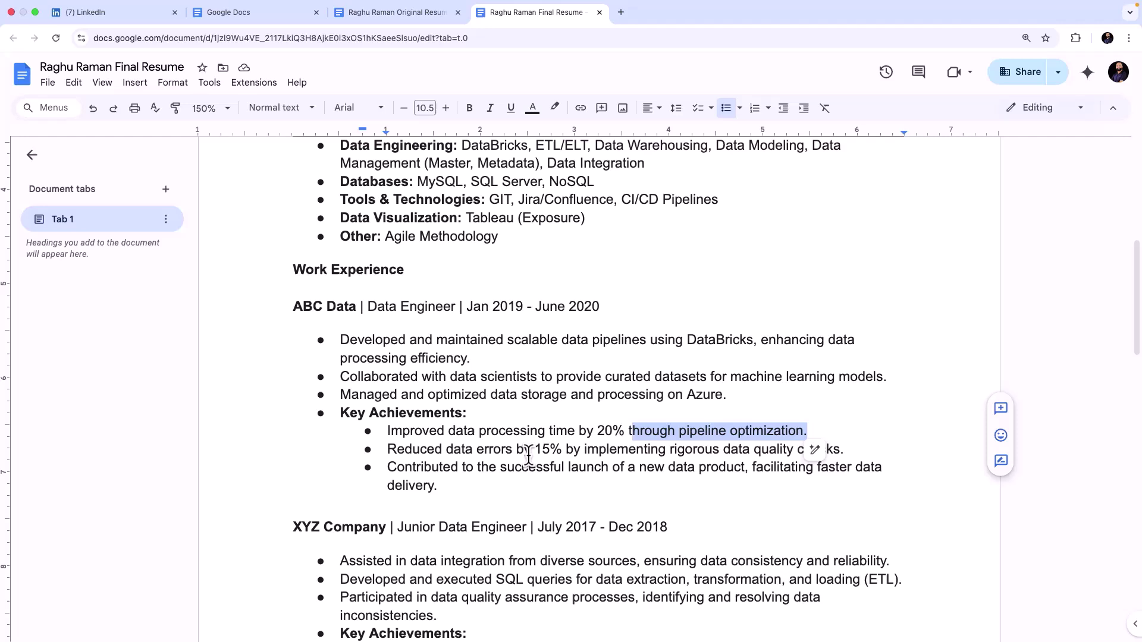
drag(530, 449, 568, 446)
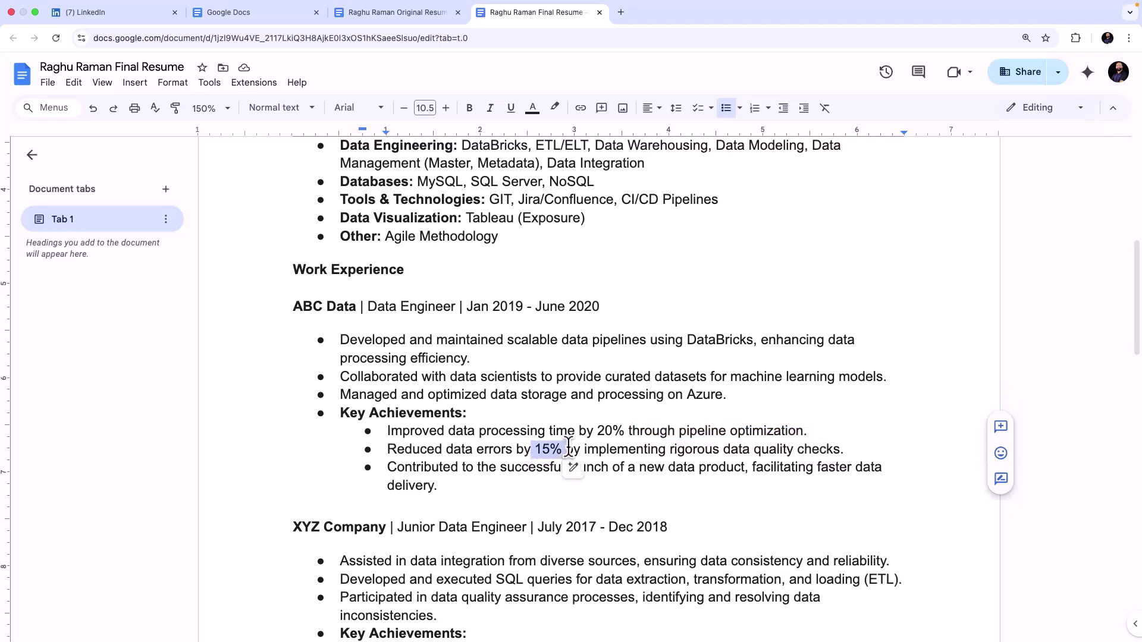
click(501, 472)
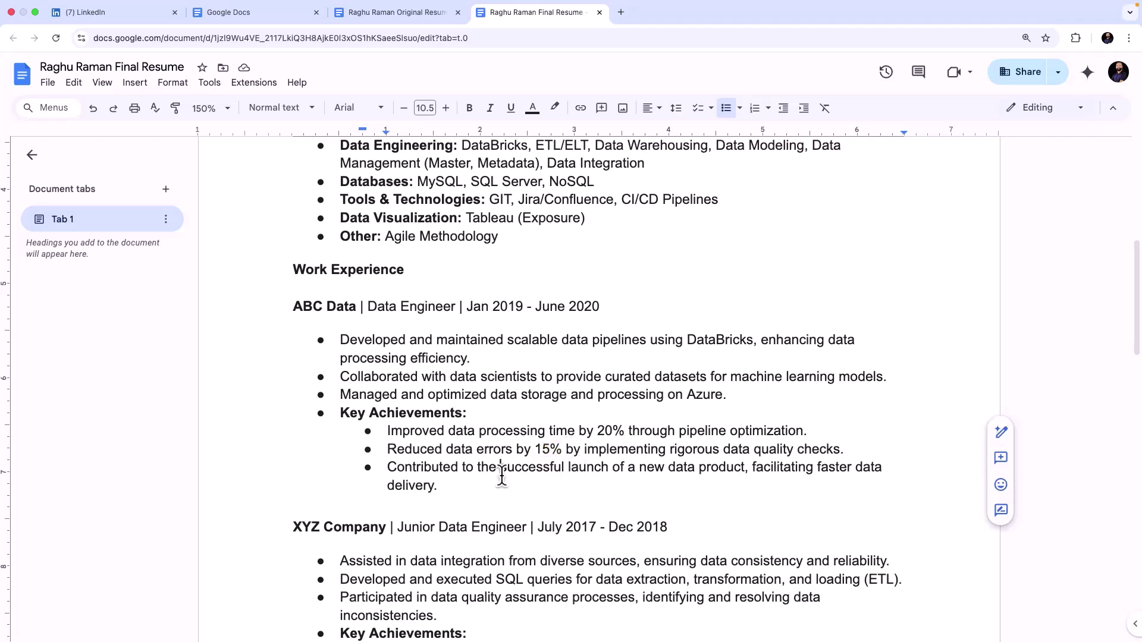
Review the rewritten Skills section and Professional Summary paragraph, then scroll through the rest.
scroll(501, 473, up, 5)
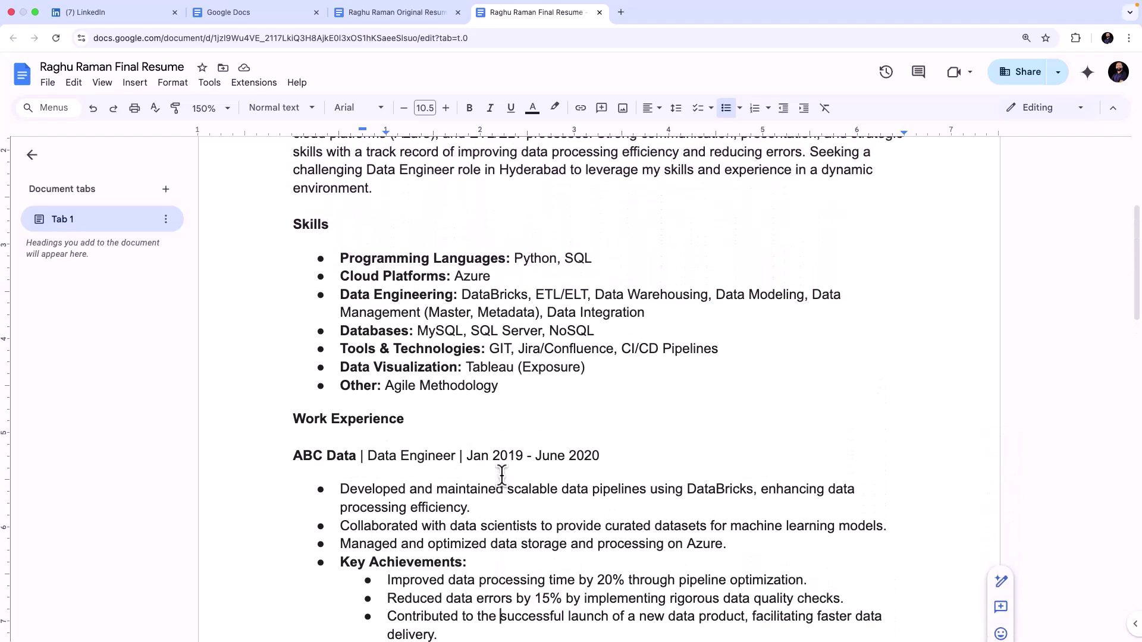
drag(527, 409, 292, 225)
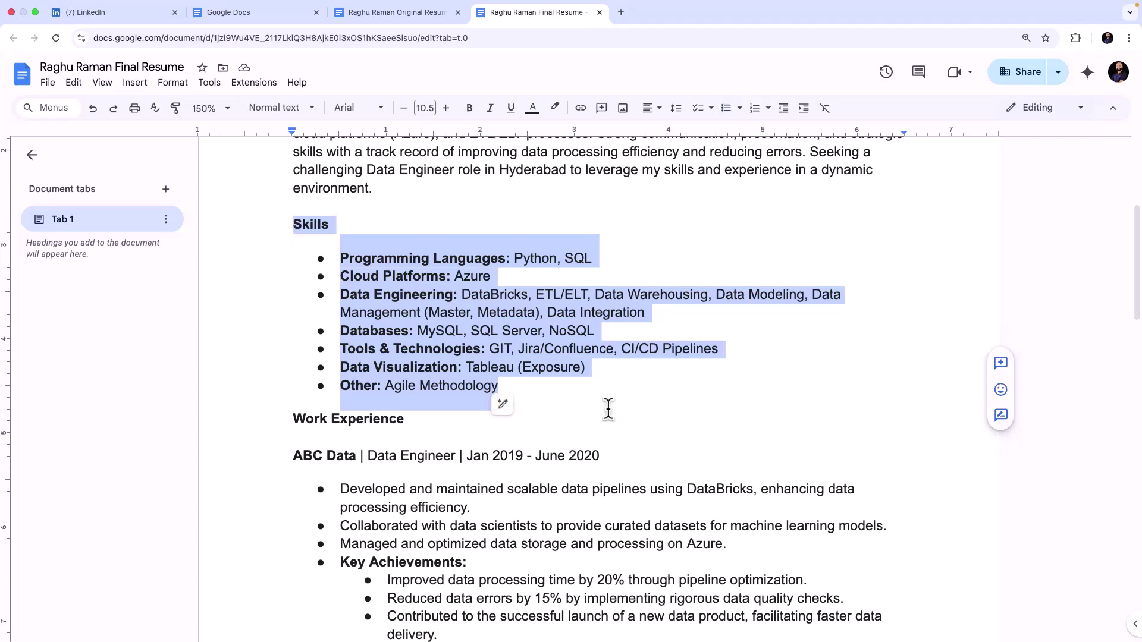
scroll(608, 409, up, 7)
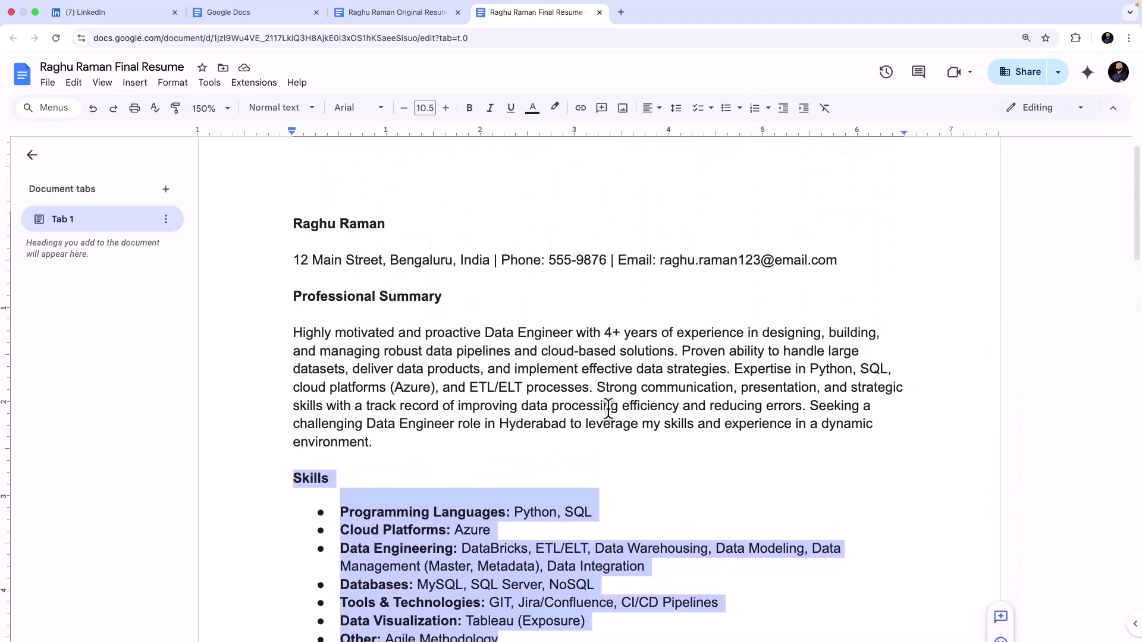
drag(380, 400, 291, 287)
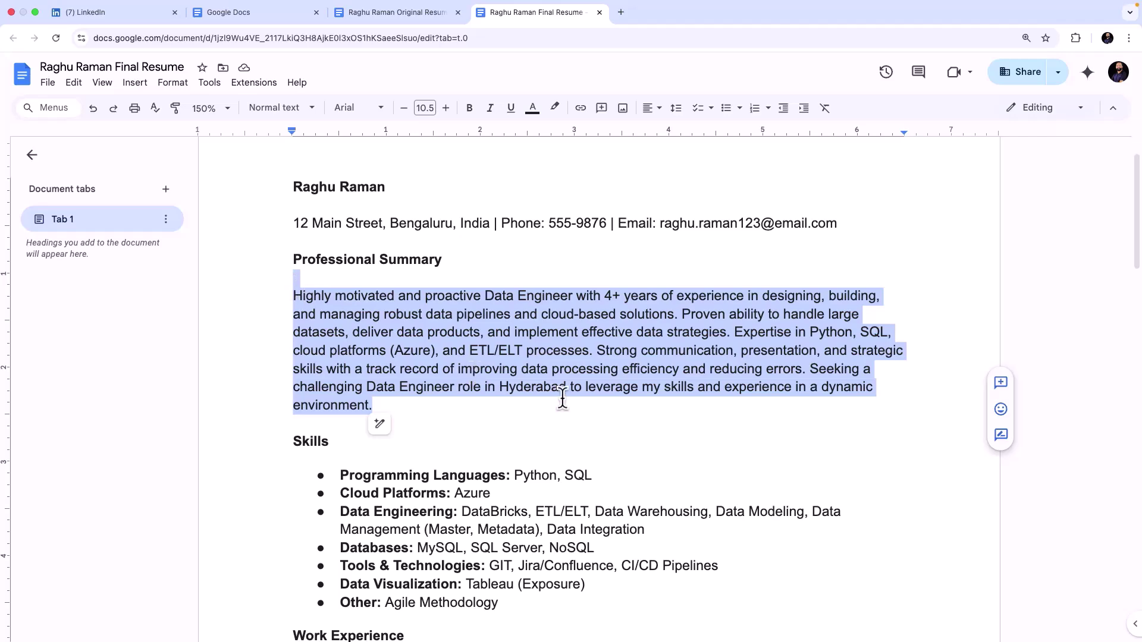
scroll(563, 399, down, 1)
scroll(563, 398, down, 12)
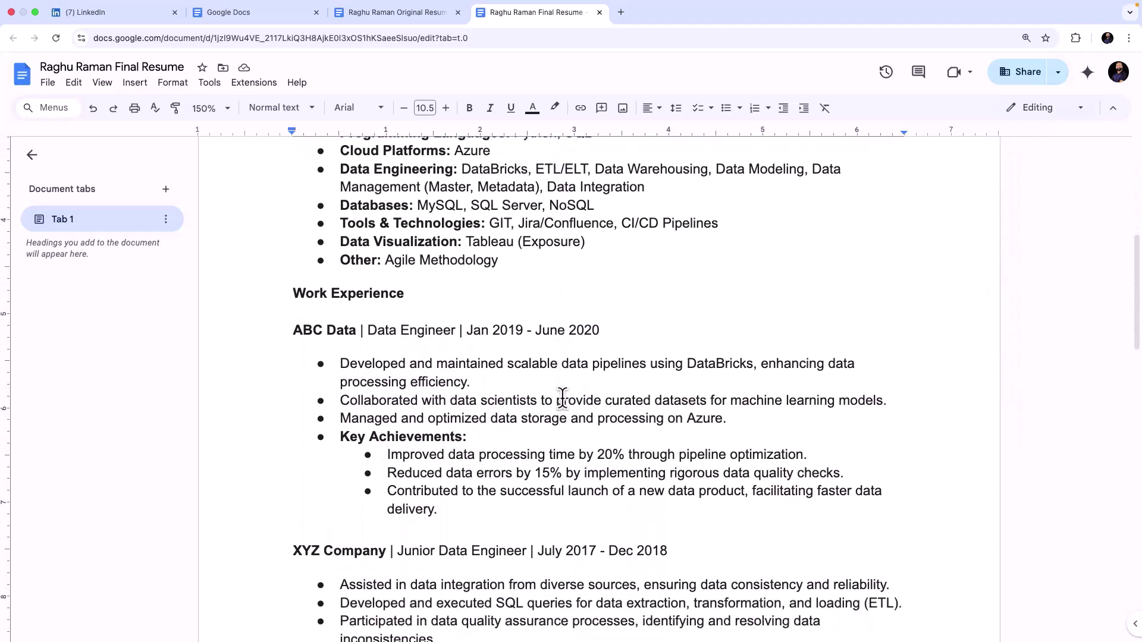
scroll(563, 399, down, 6)
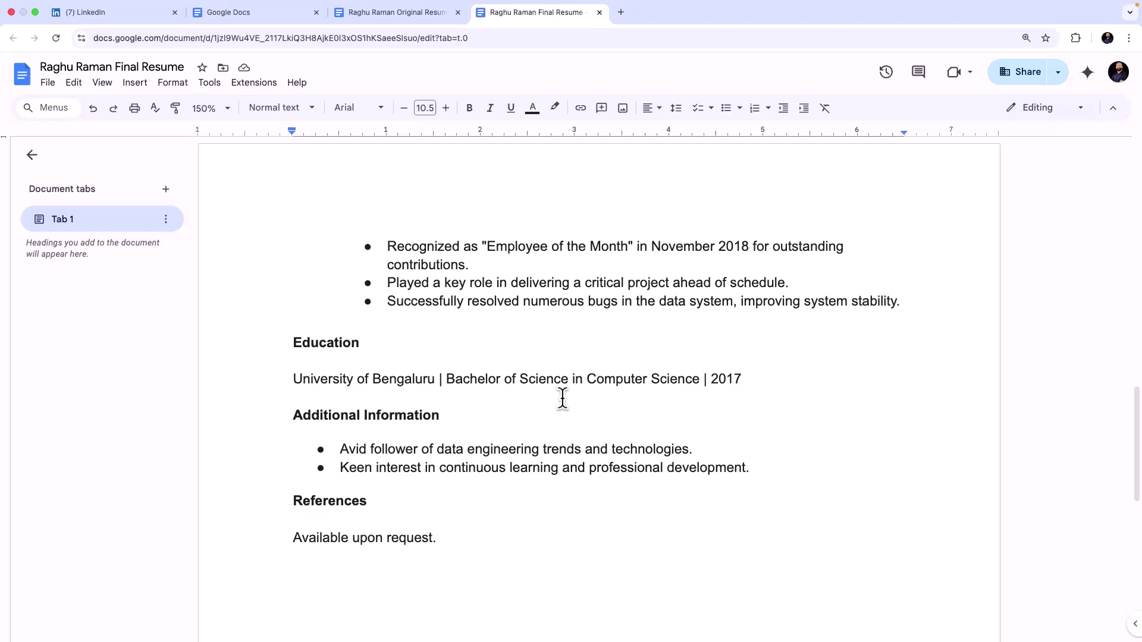
scroll(562, 398, up, 20)
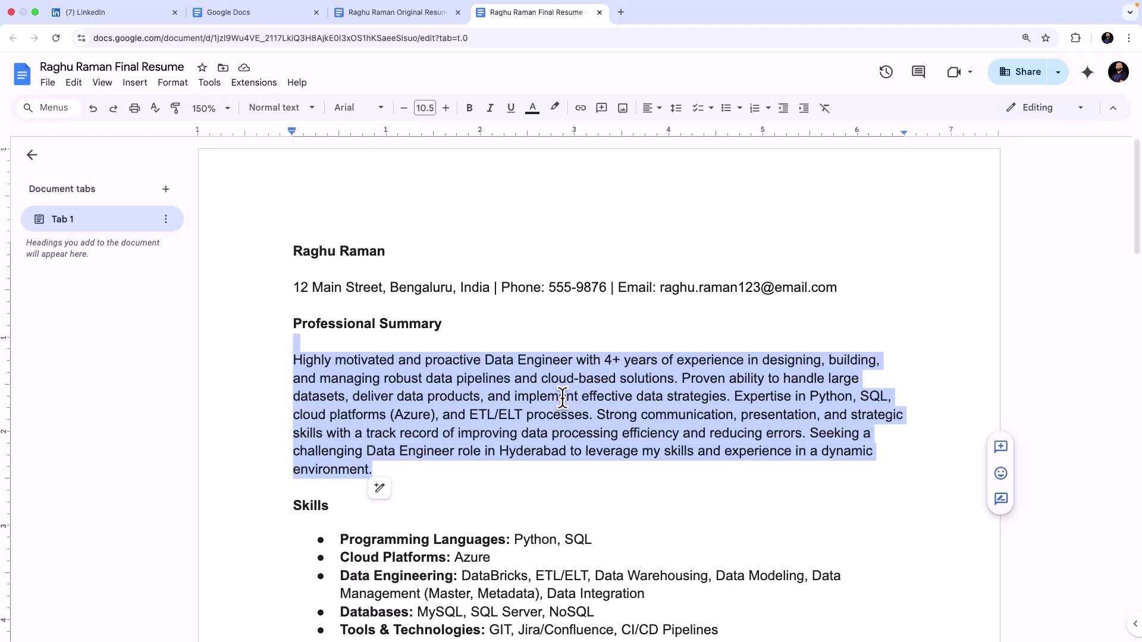
Compare the original and final resumes once more by flipping between their tabs.
click(399, 13)
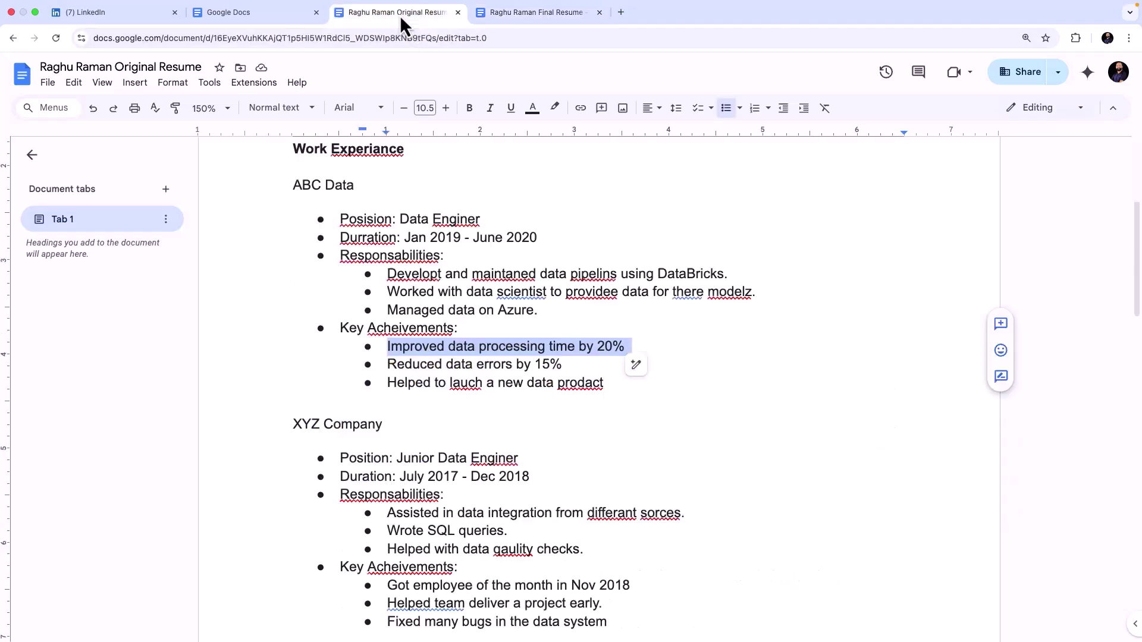
scroll(550, 306, down, 5)
scroll(547, 305, down, 3)
scroll(547, 305, up, 20)
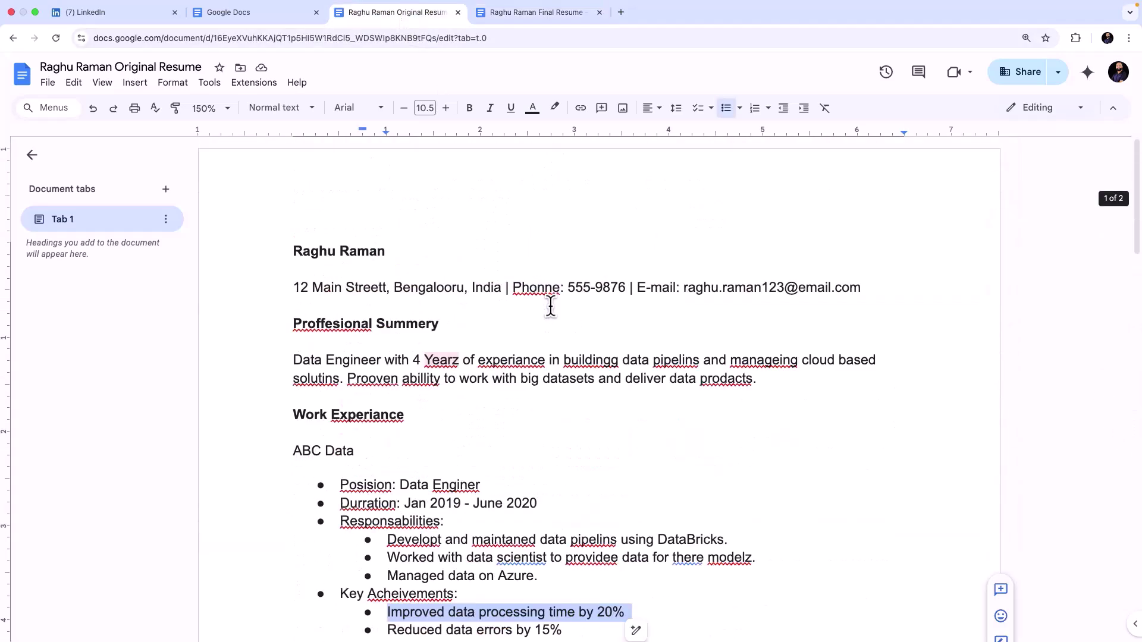
click(523, 14)
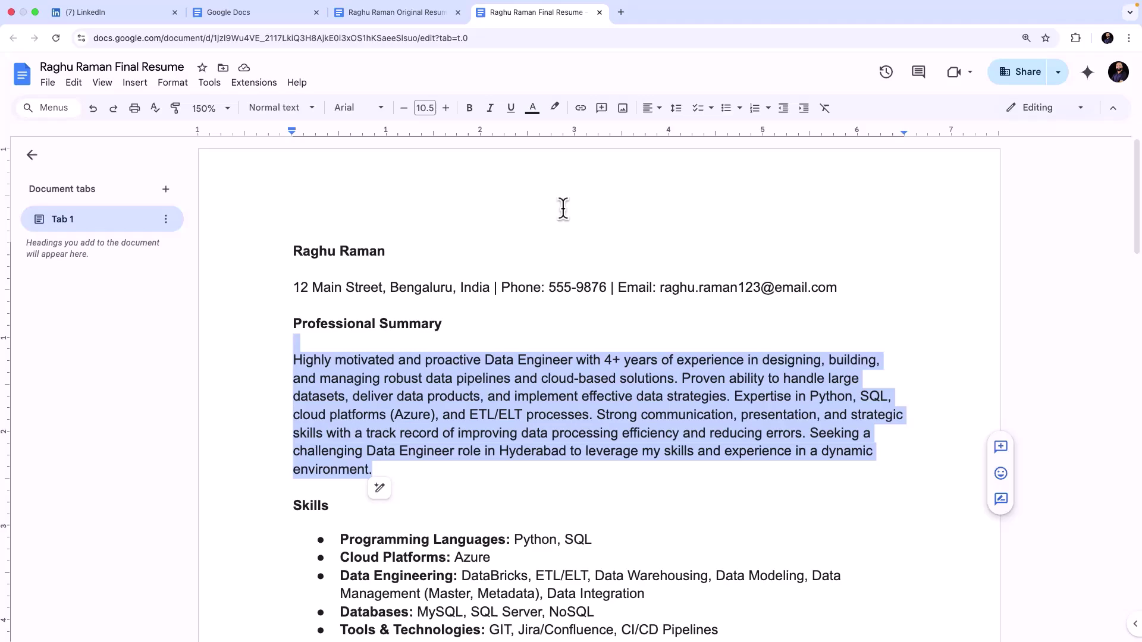
scroll(562, 208, down, 7)
scroll(563, 208, up, 2)
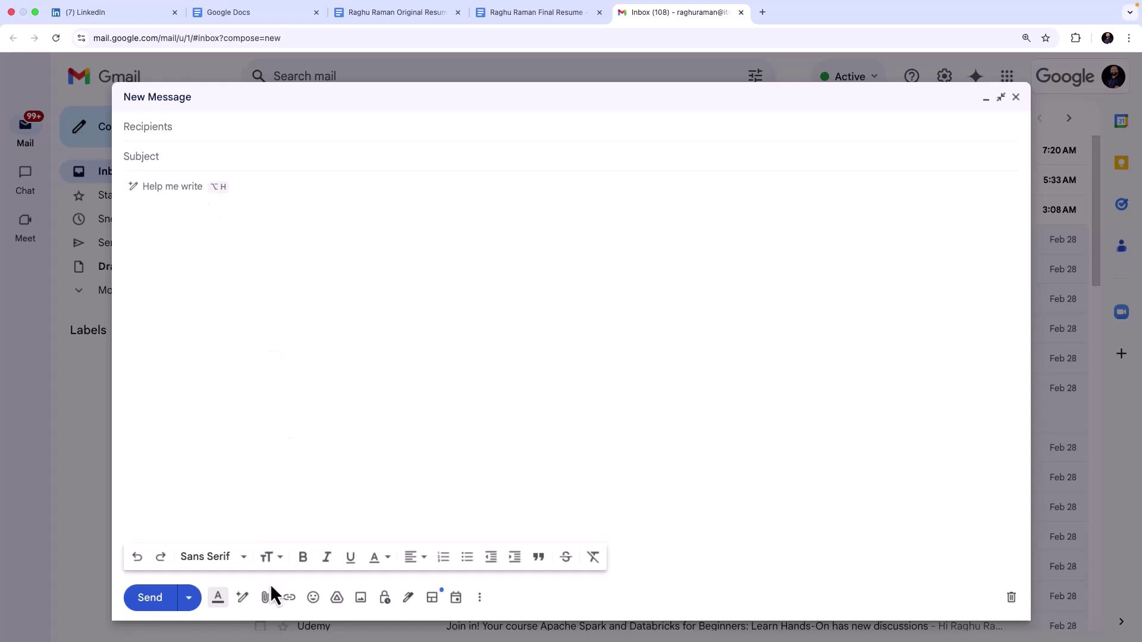
Paste the cover-letter request, job description and resume into the Help me write prompt.
click(242, 598)
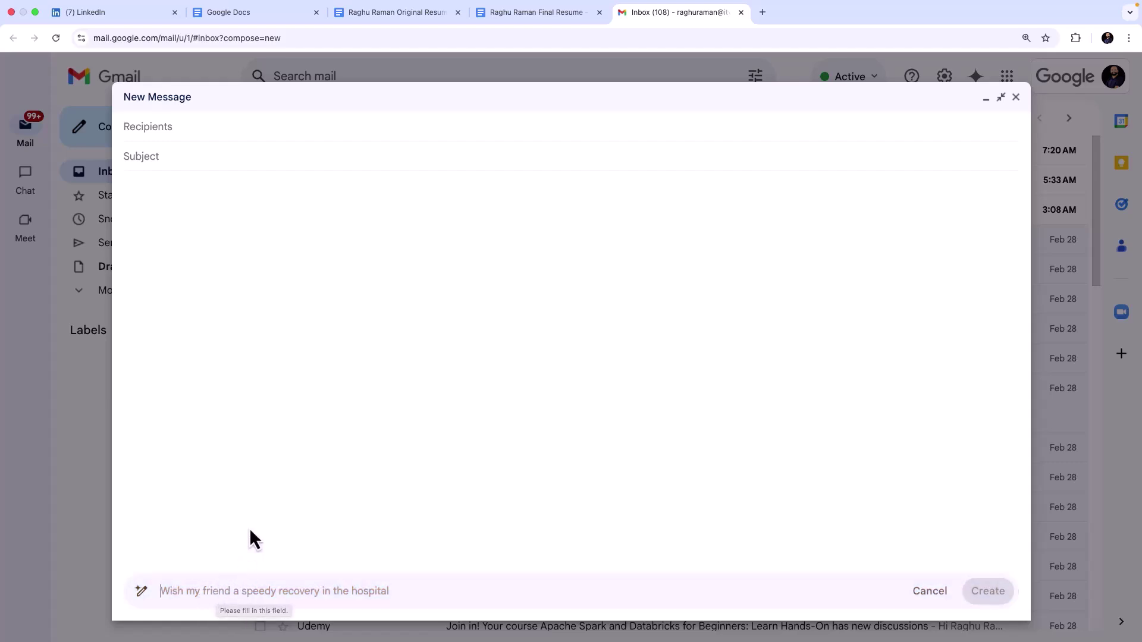
click(931, 597)
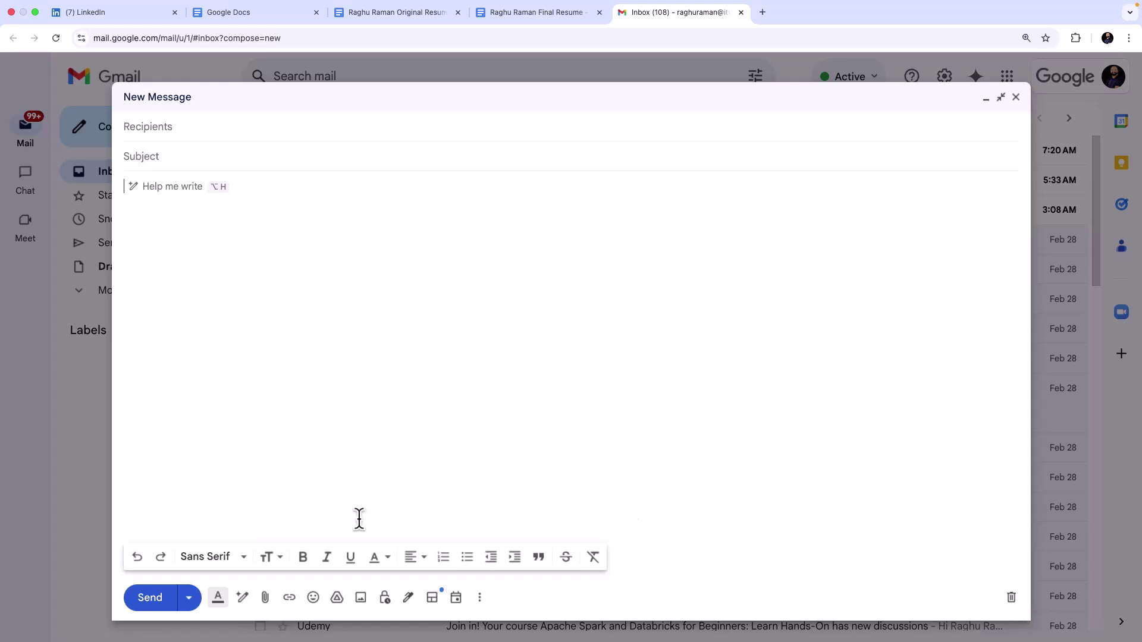
click(244, 601)
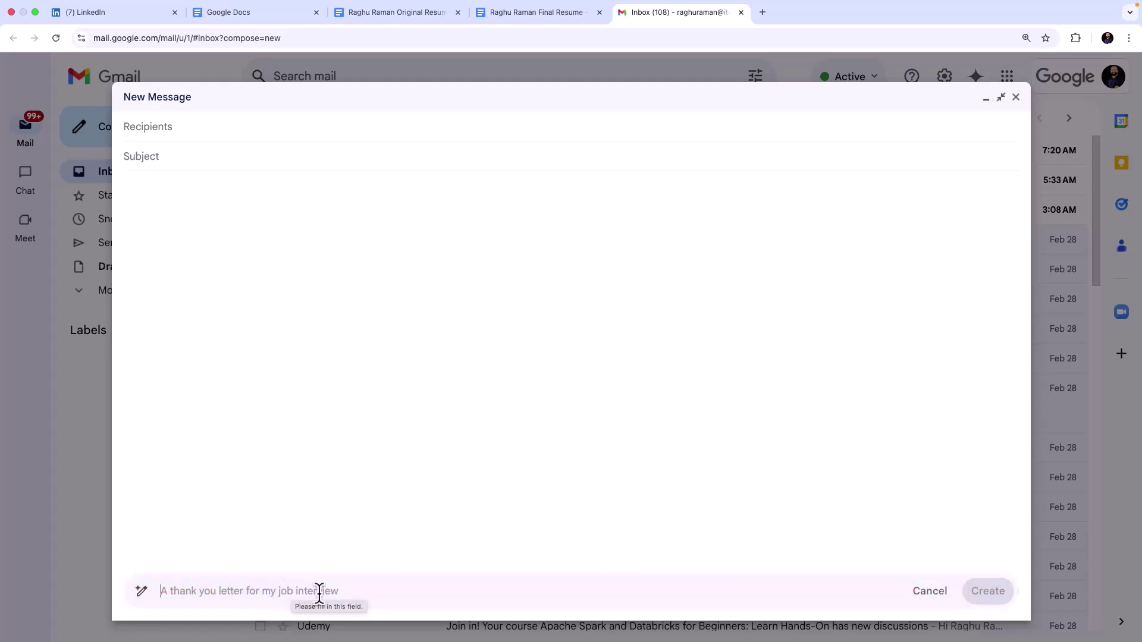
key(super+v)
scroll(381, 517, up, 15)
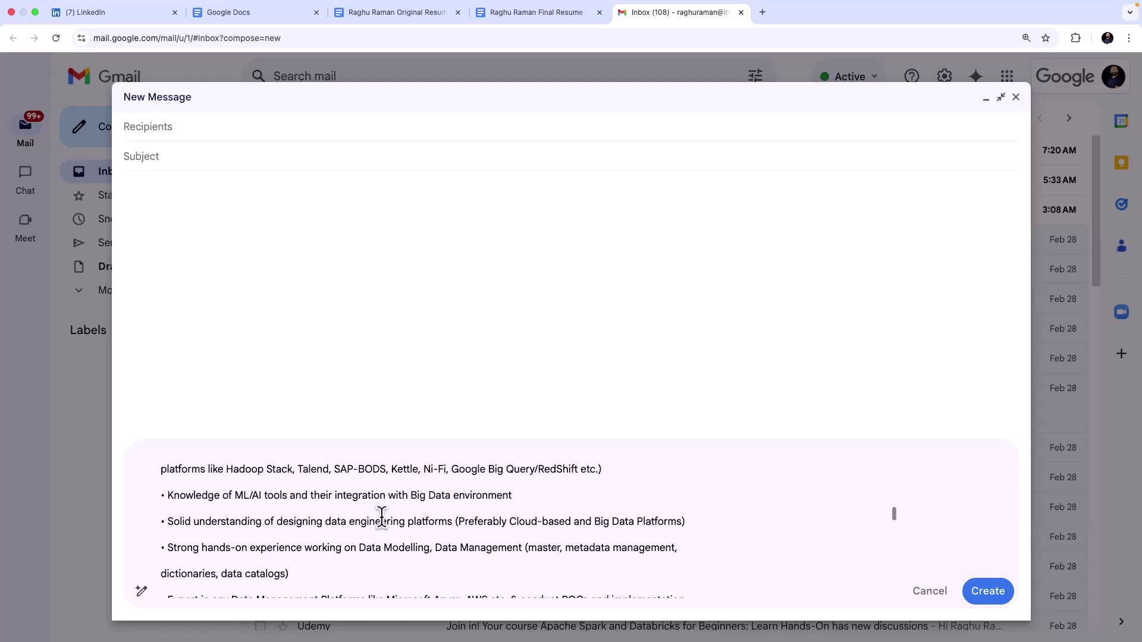
scroll(381, 517, up, 10)
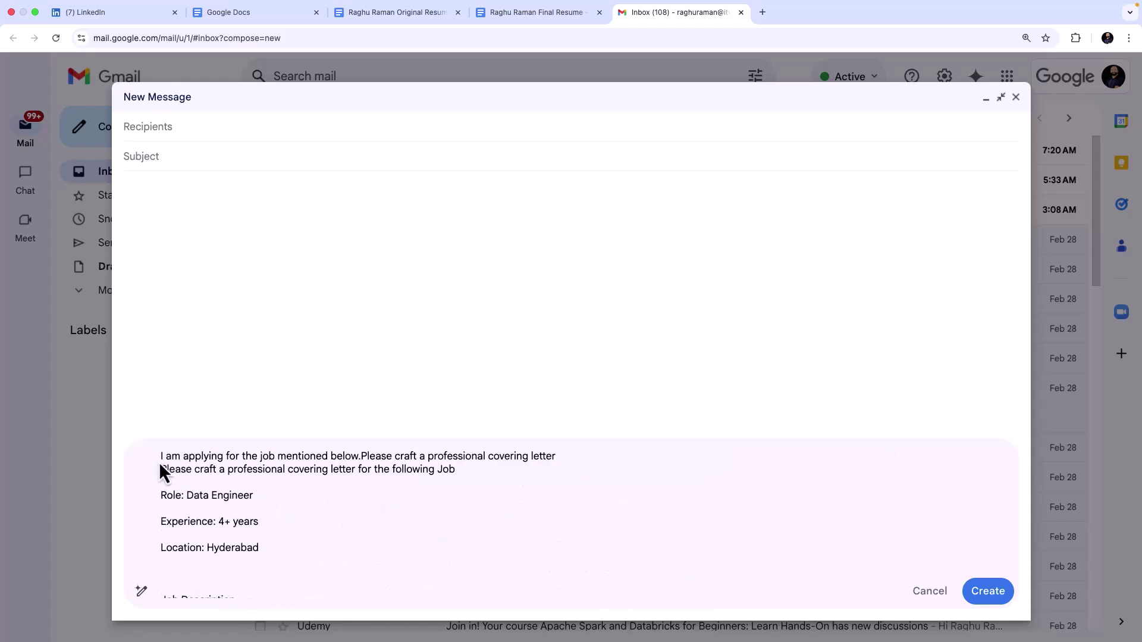
drag(161, 457, 559, 458)
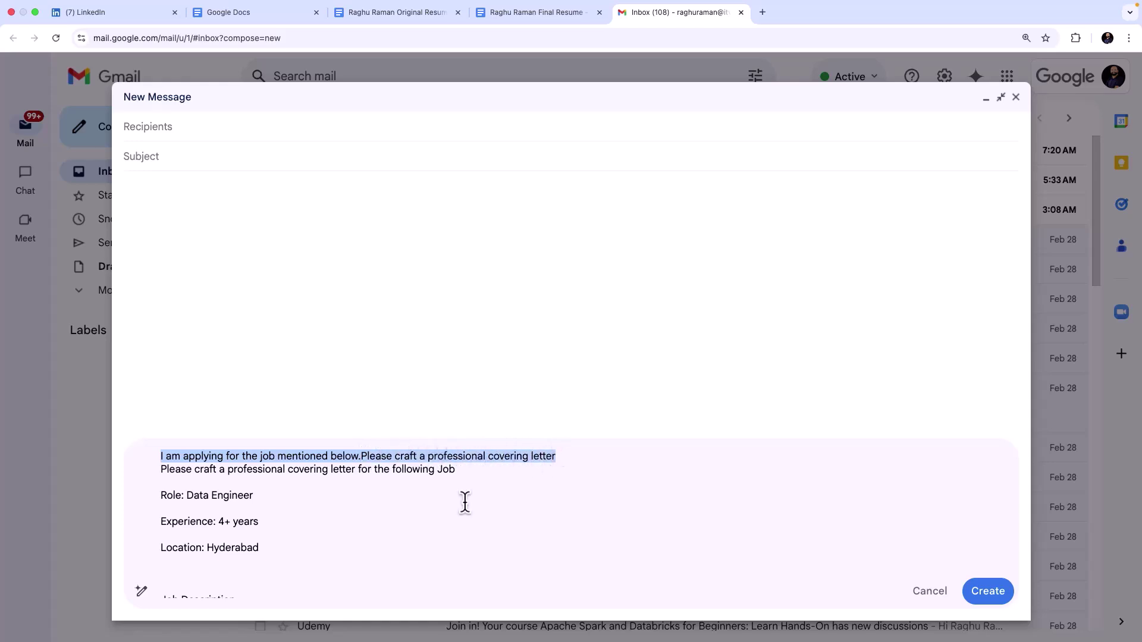
Replace the resume's sample name with the user's own name in the prompt.
scroll(303, 518, down, 1)
scroll(303, 518, down, 5)
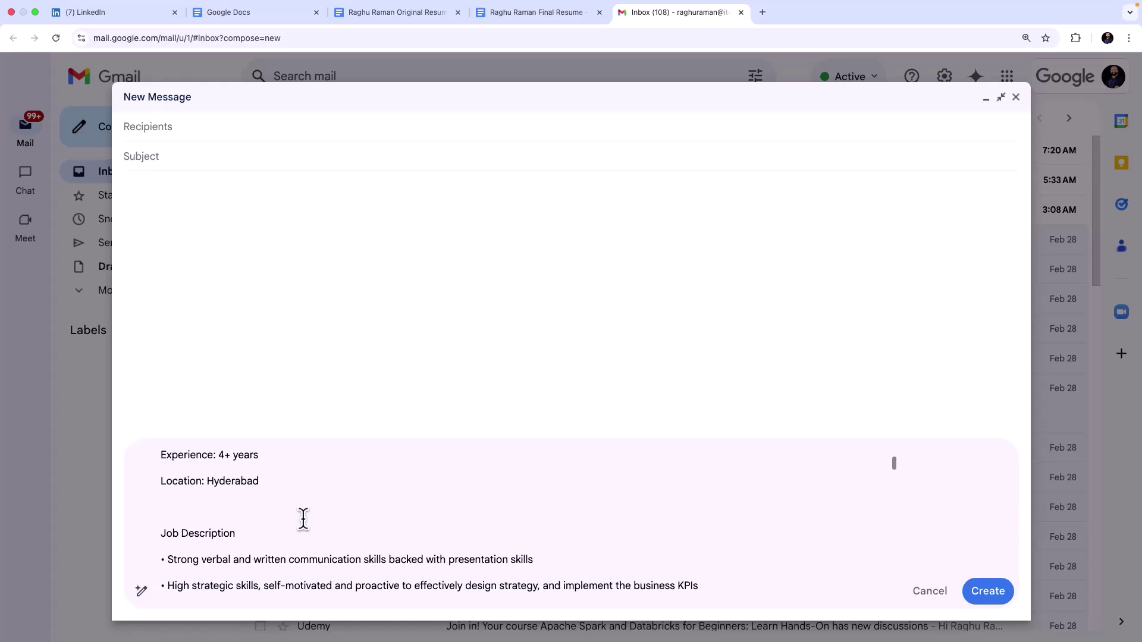
scroll(303, 518, down, 6)
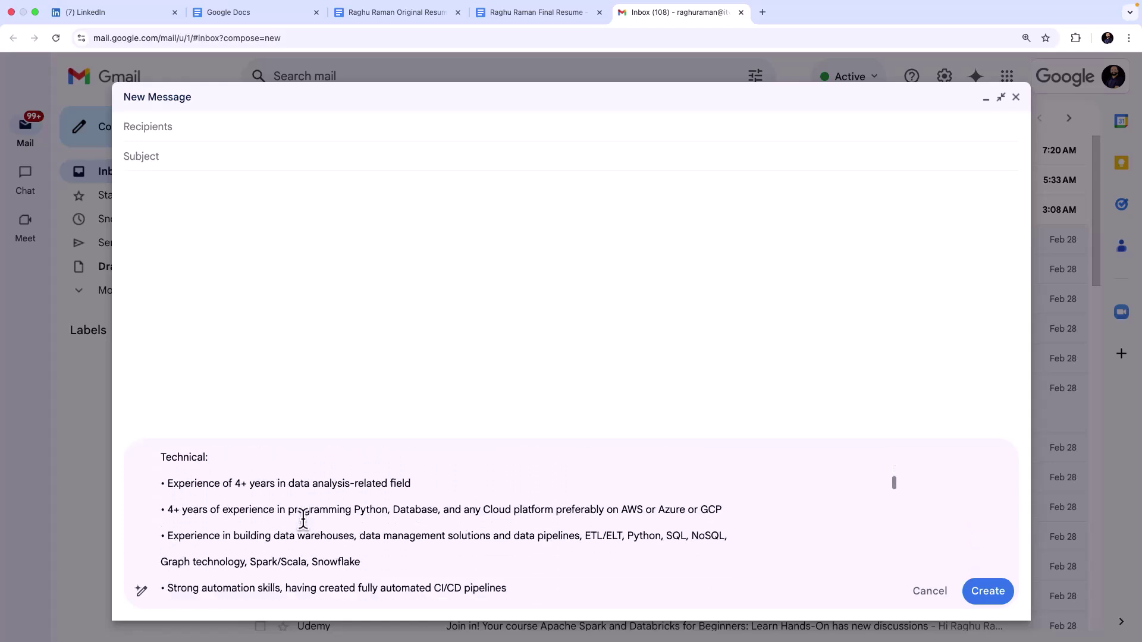
scroll(303, 518, down, 8)
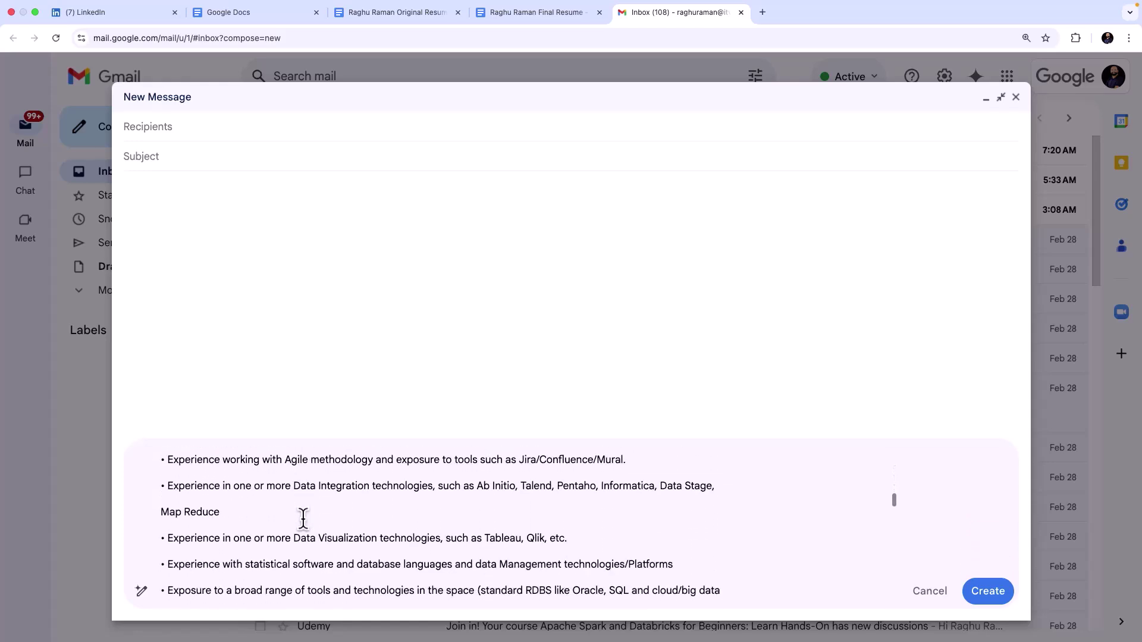
scroll(304, 518, down, 4)
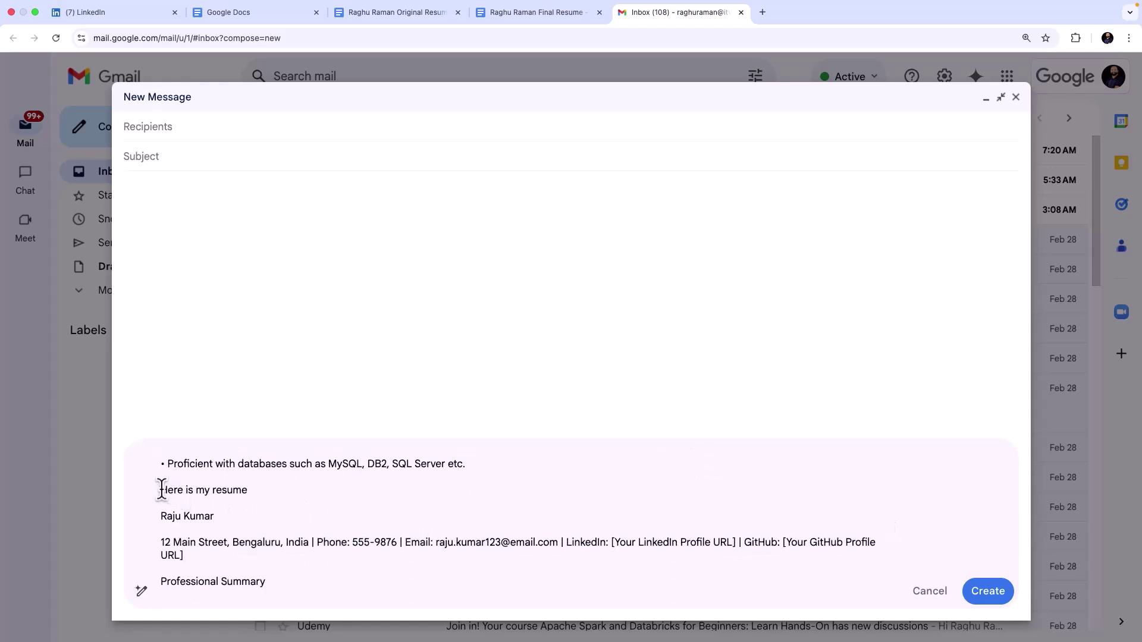
drag(160, 490, 257, 487)
click(224, 516)
key(BackSpace)
key(BackSpace)
key(BackSpace)
key(BackSpace)
key(BackSpace)
key(BackSpace)
key(BackSpace)
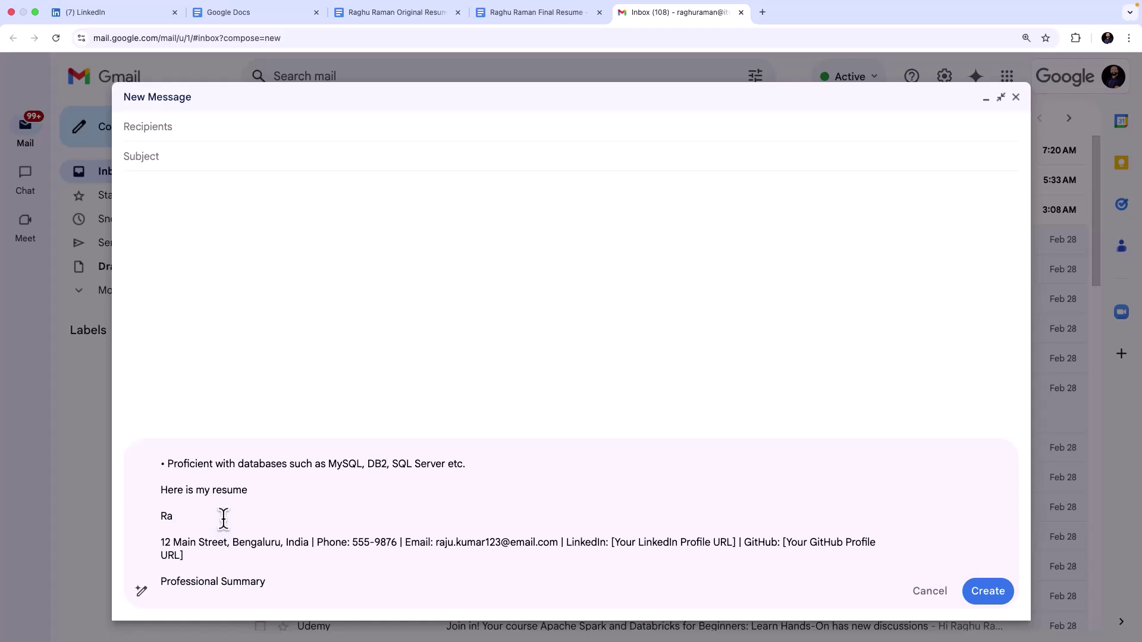
text(ghu Raman)
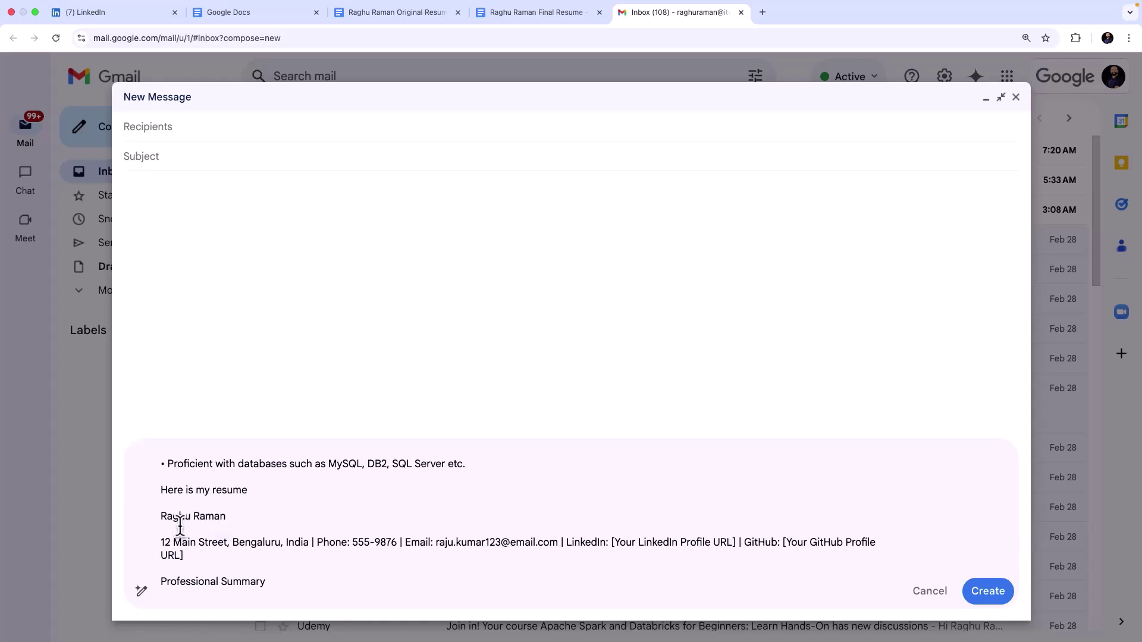
drag(160, 489, 269, 489)
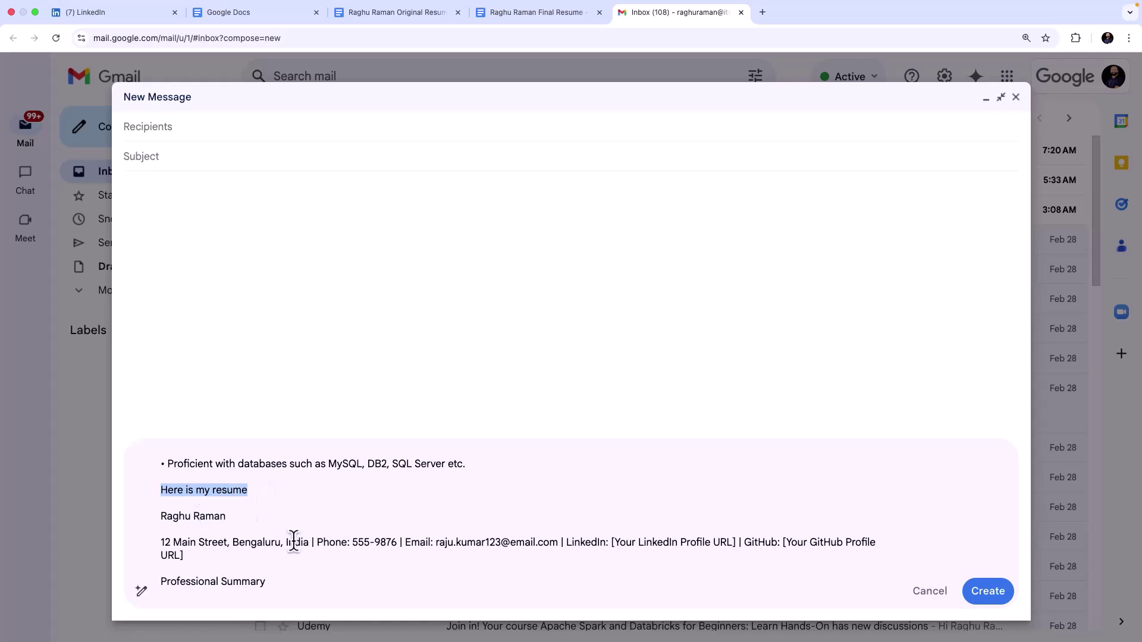
Review the prompt's closing requests to research the company and address resume gaps.
scroll(293, 540, down, 4)
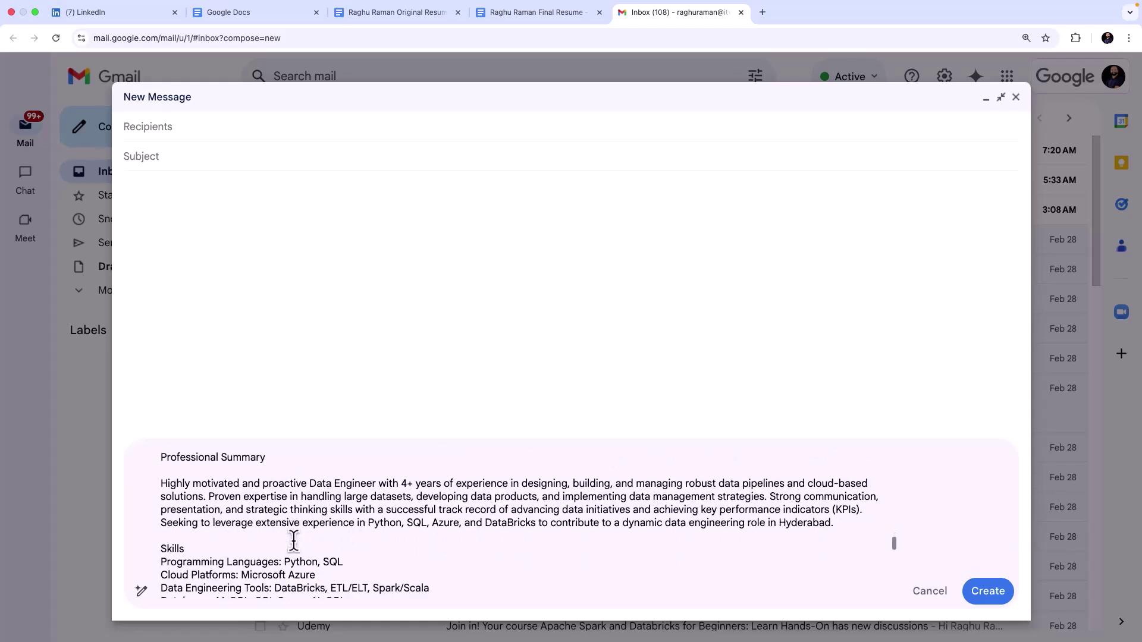
scroll(294, 540, down, 1)
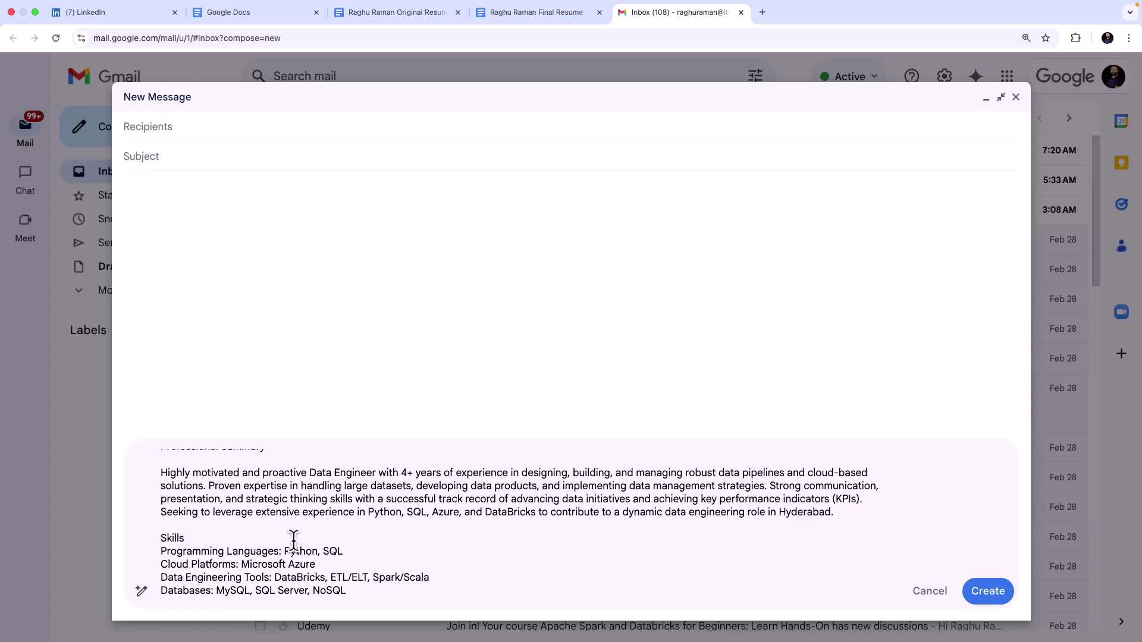
scroll(293, 540, down, 10)
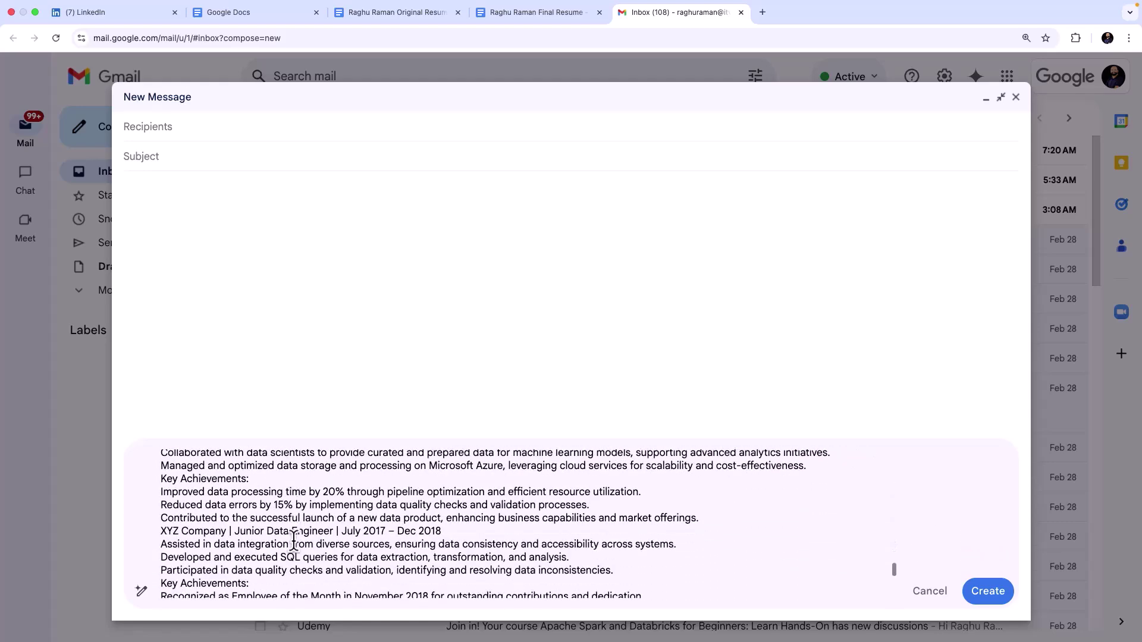
scroll(293, 539, down, 8)
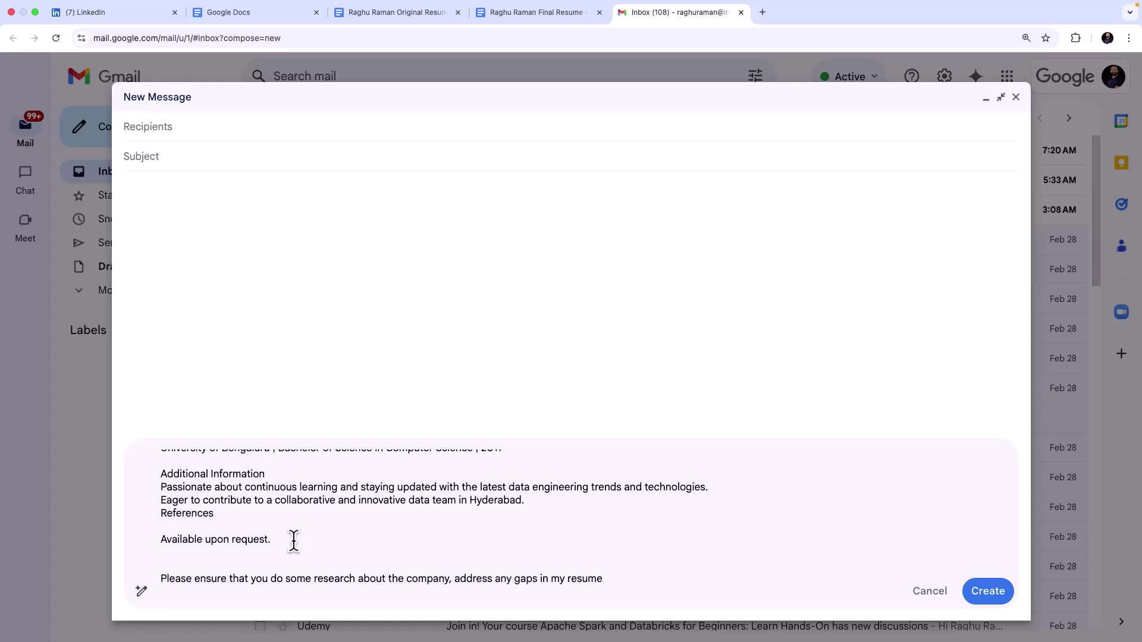
drag(159, 578, 450, 581)
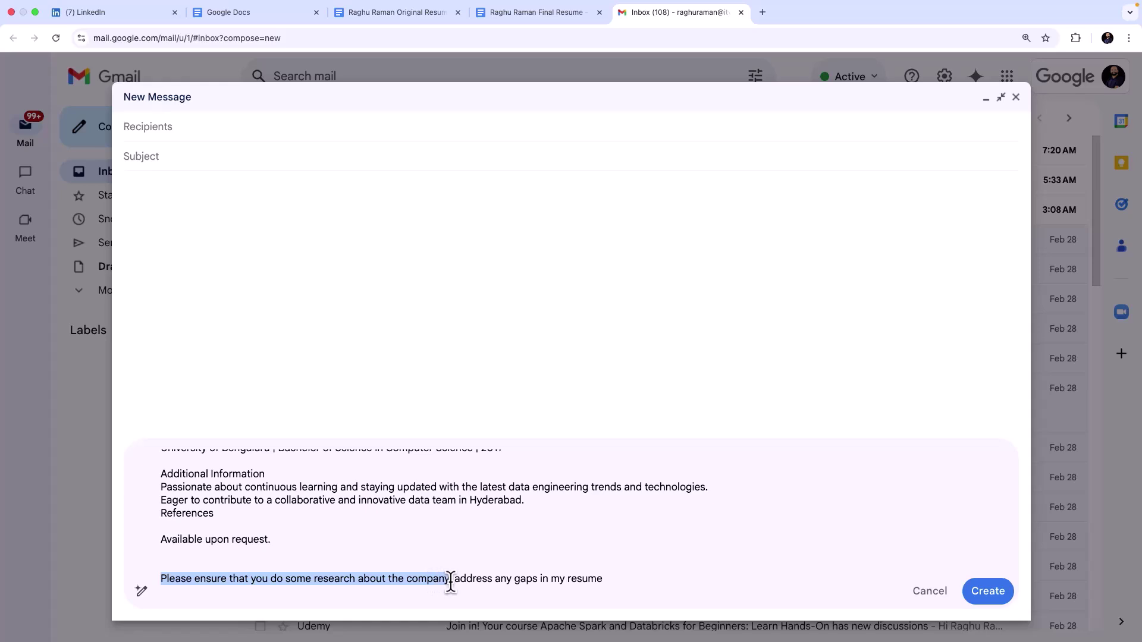
drag(450, 582, 598, 579)
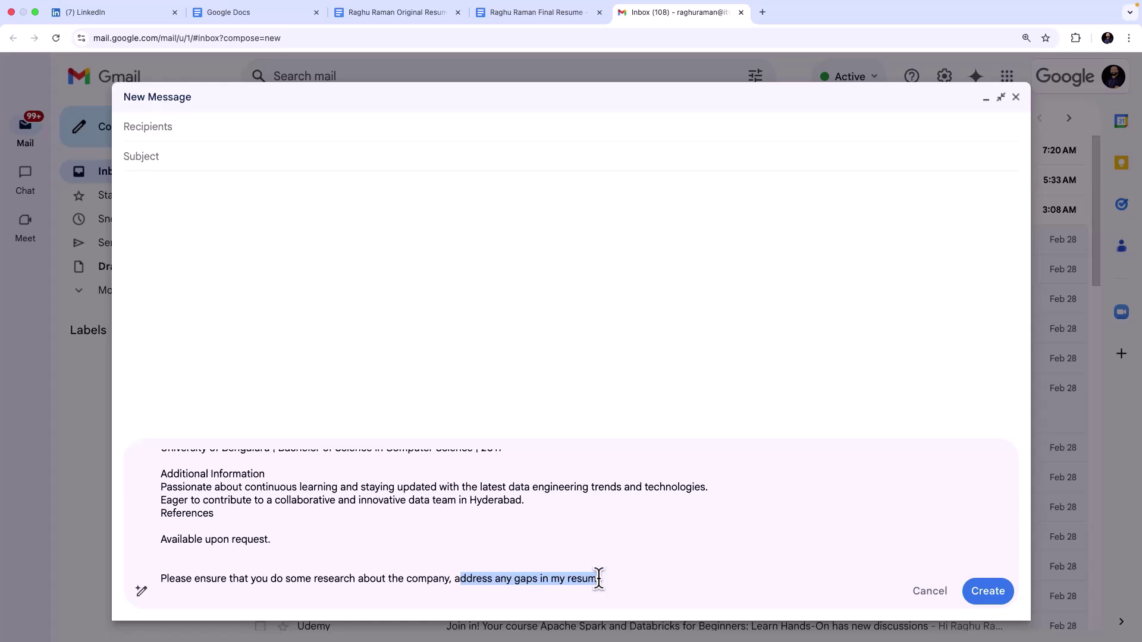
Generate the Data Engineer cover letter and review its 4+ years and data-pipelines points.
click(619, 578)
click(990, 592)
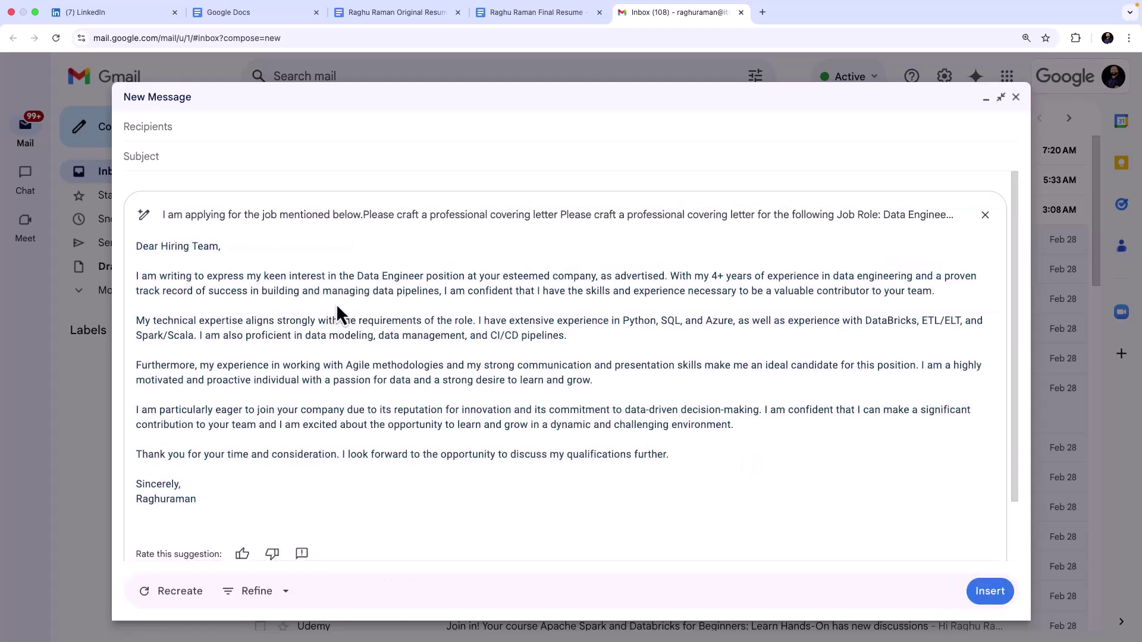
scroll(337, 351, down, 2)
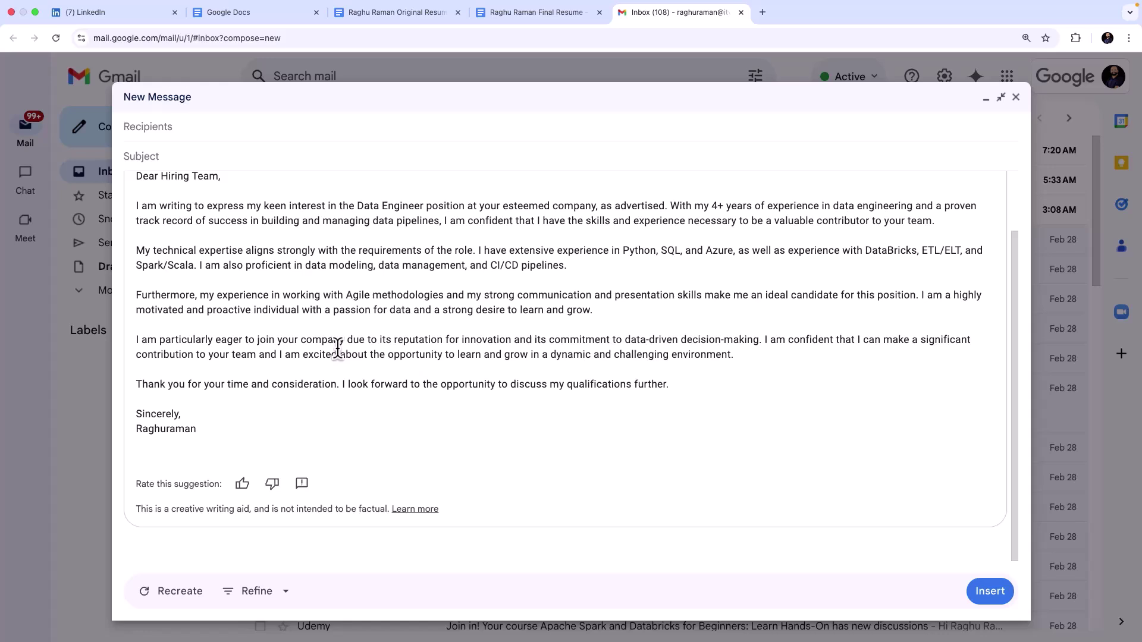
scroll(337, 348, up, 2)
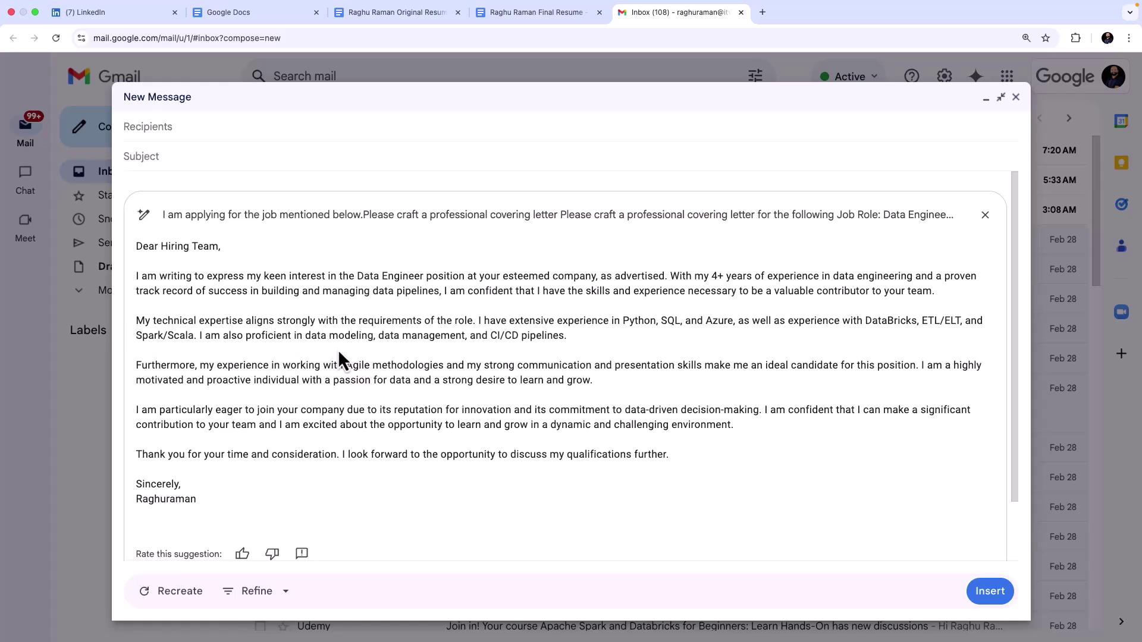
drag(670, 276, 743, 277)
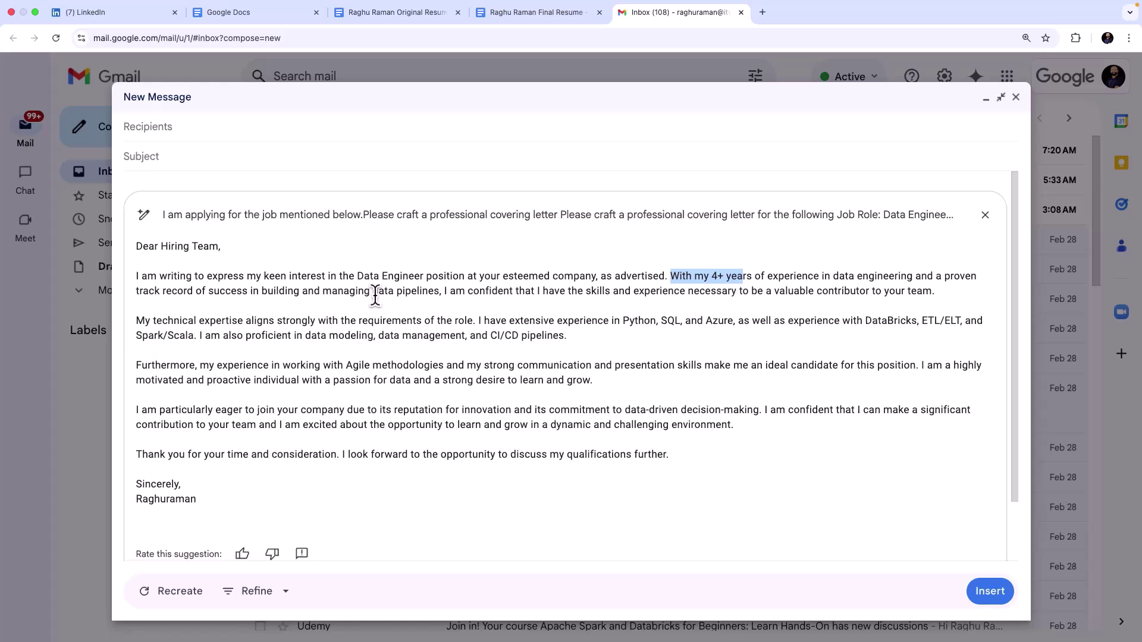
drag(375, 294, 438, 293)
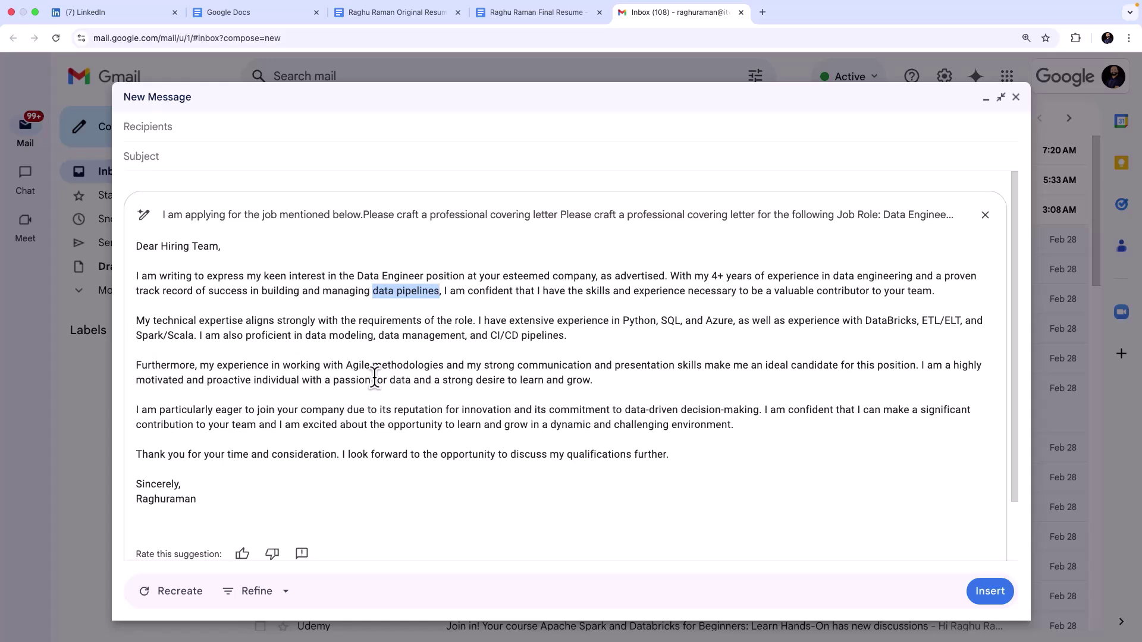
scroll(374, 376, down, 3)
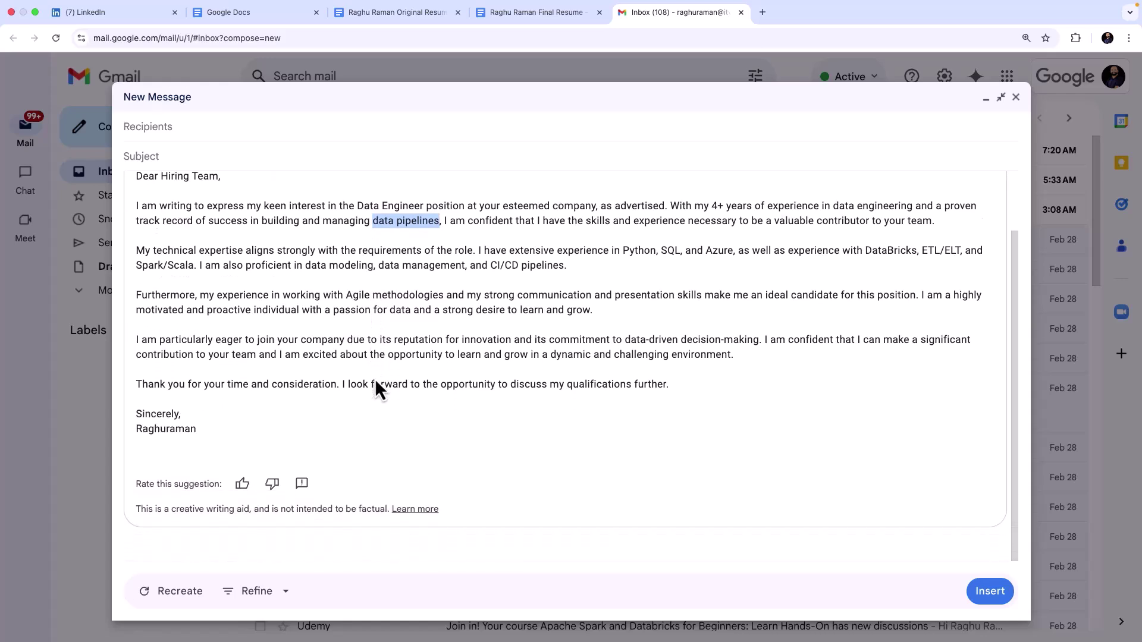
scroll(377, 383, up, 3)
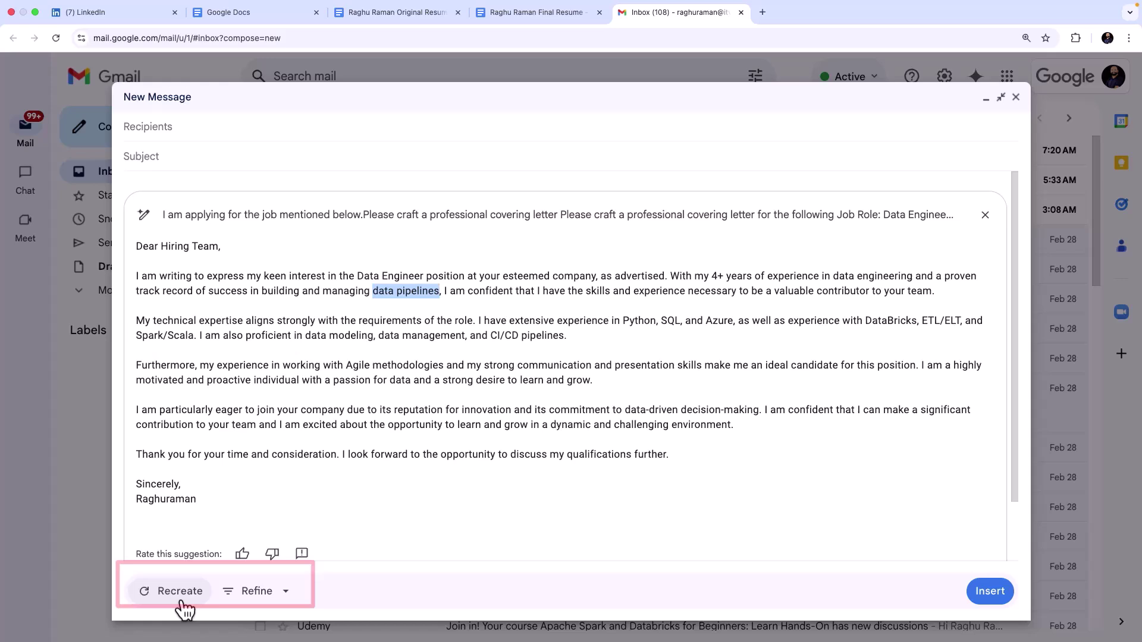
Refine the cover-letter draft with Formalize, then with Elaborate.
click(286, 596)
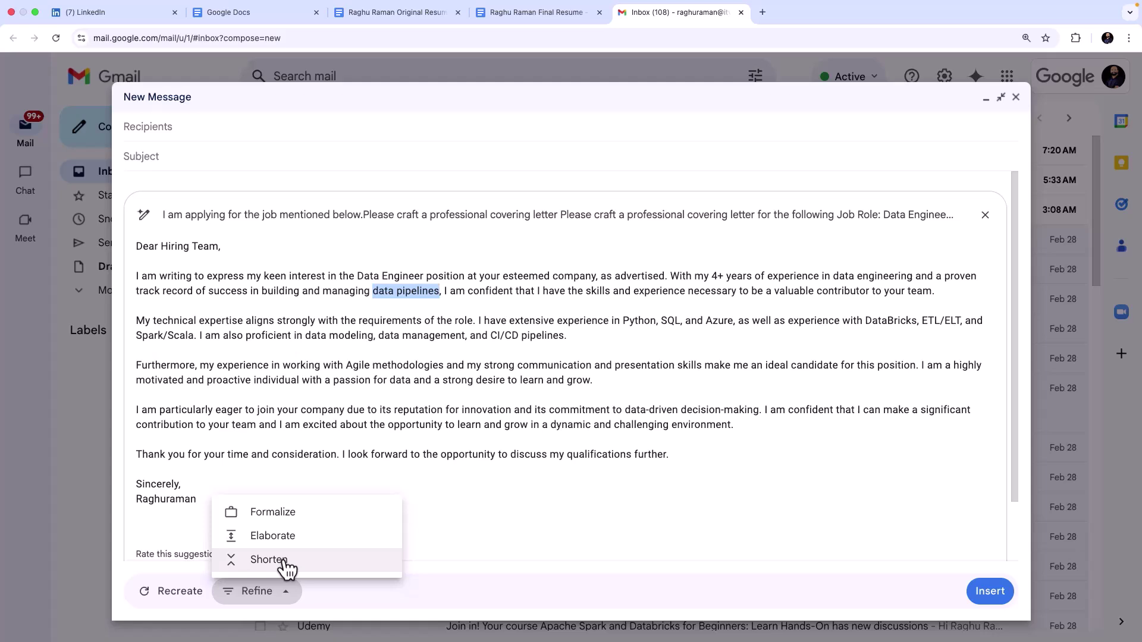
click(299, 514)
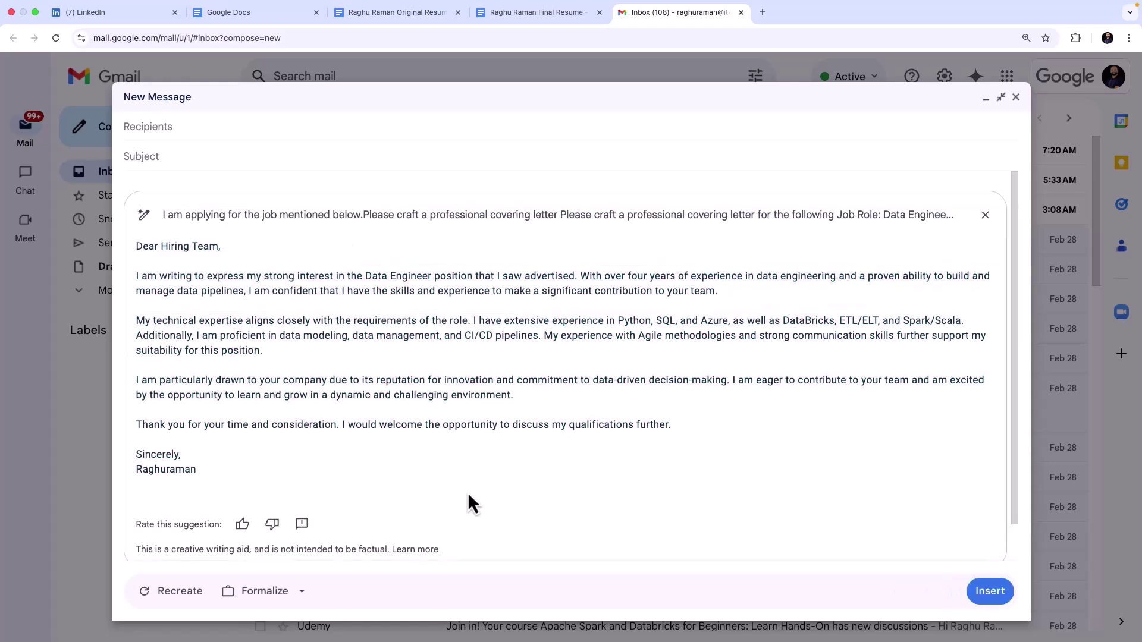
click(301, 592)
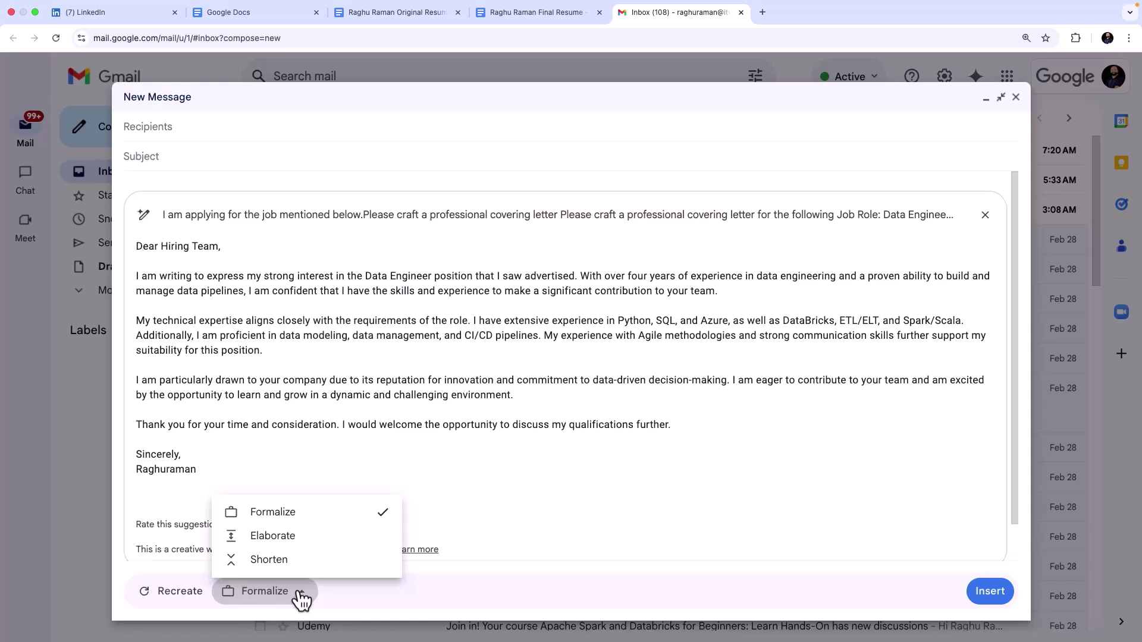
click(297, 538)
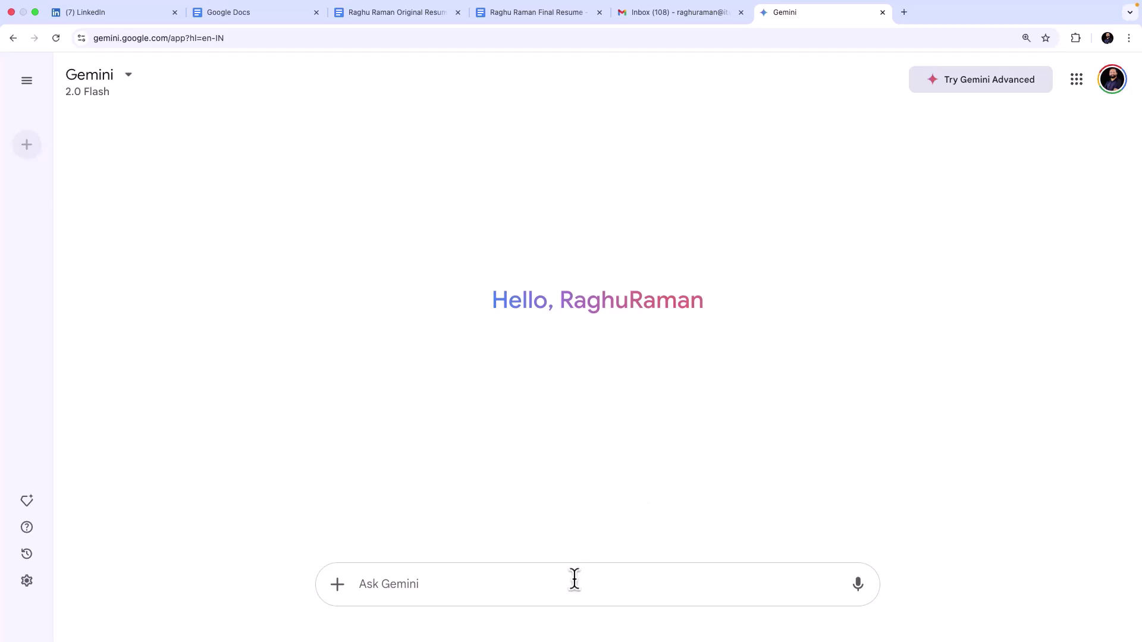
Paste the Data Engineer job-description prompt into Gemini's input box.
key(super+v)
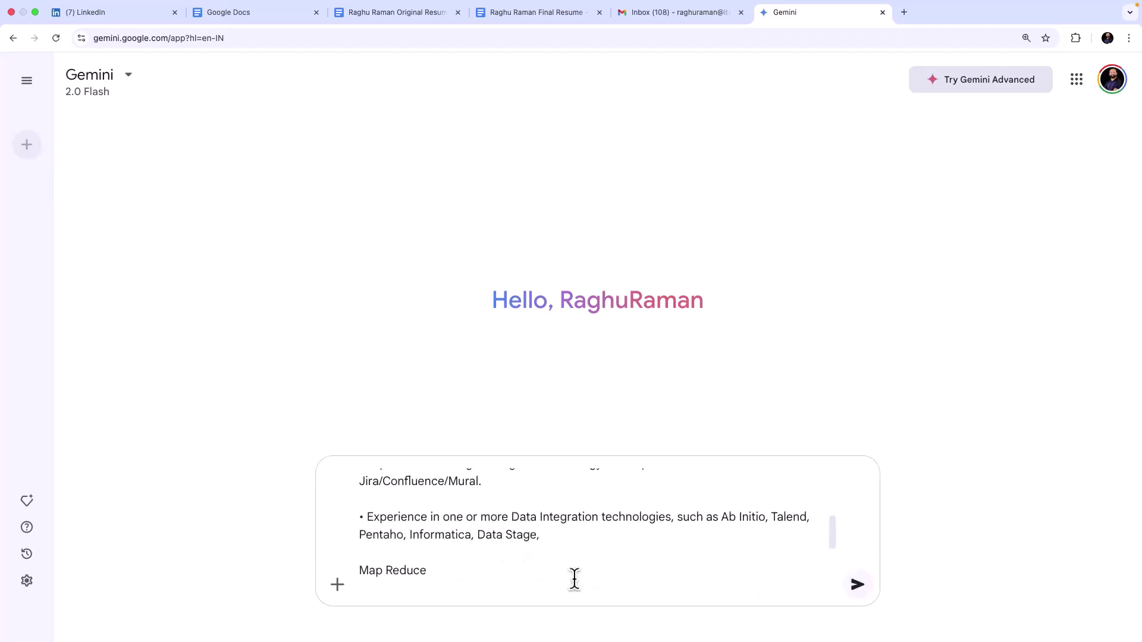
scroll(573, 580, up, 10)
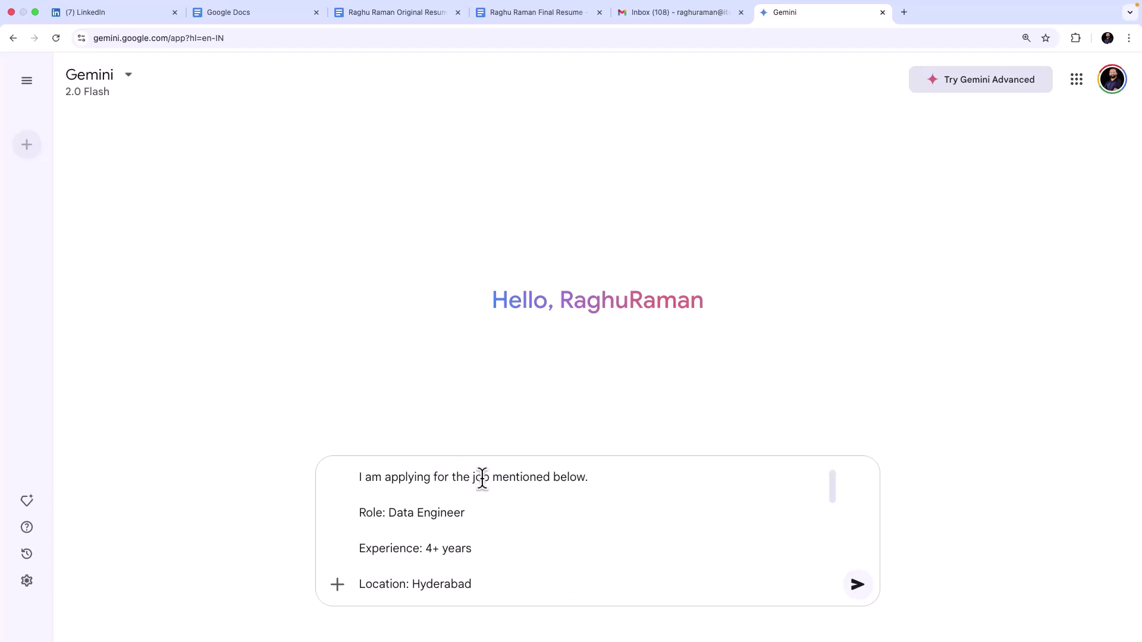
drag(482, 476, 601, 474)
scroll(538, 553, down, 10)
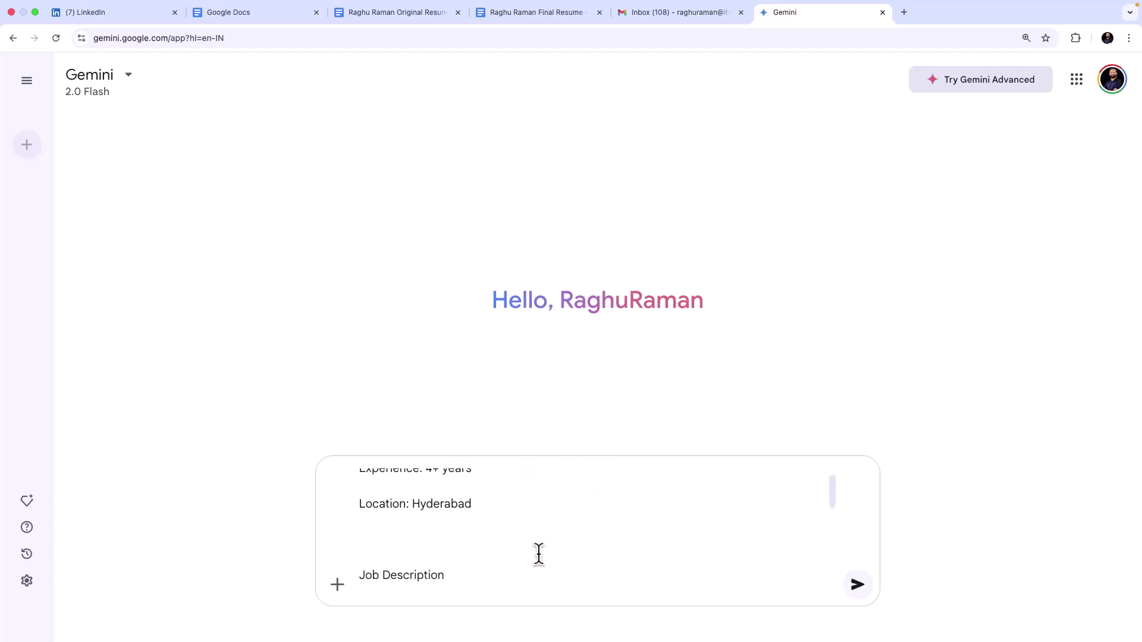
scroll(538, 553, down, 10)
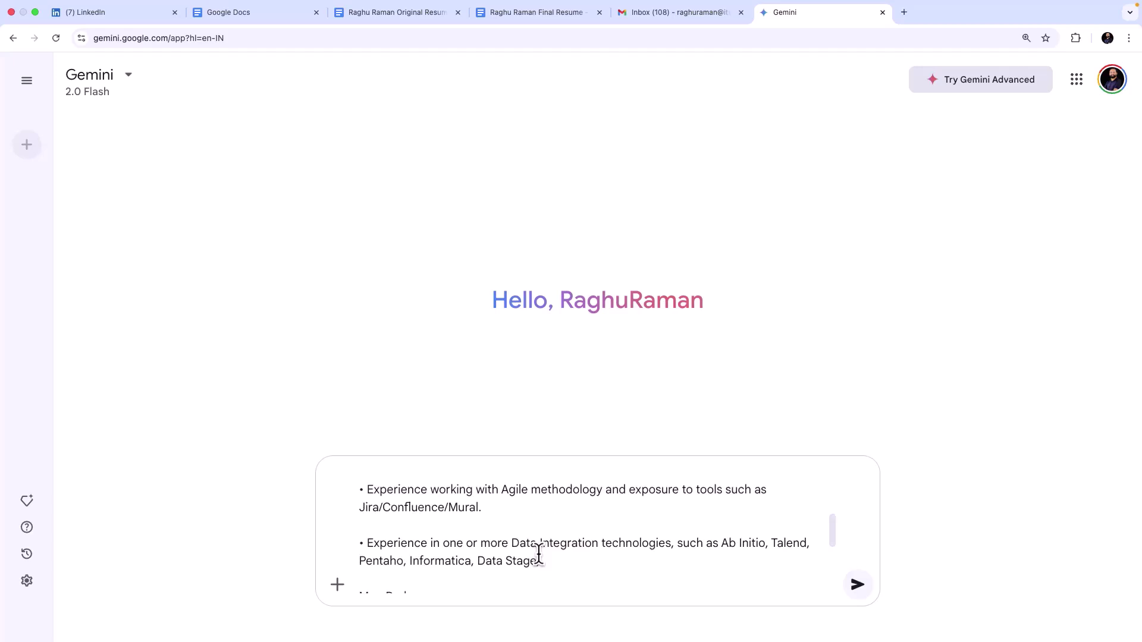
scroll(538, 553, down, 10)
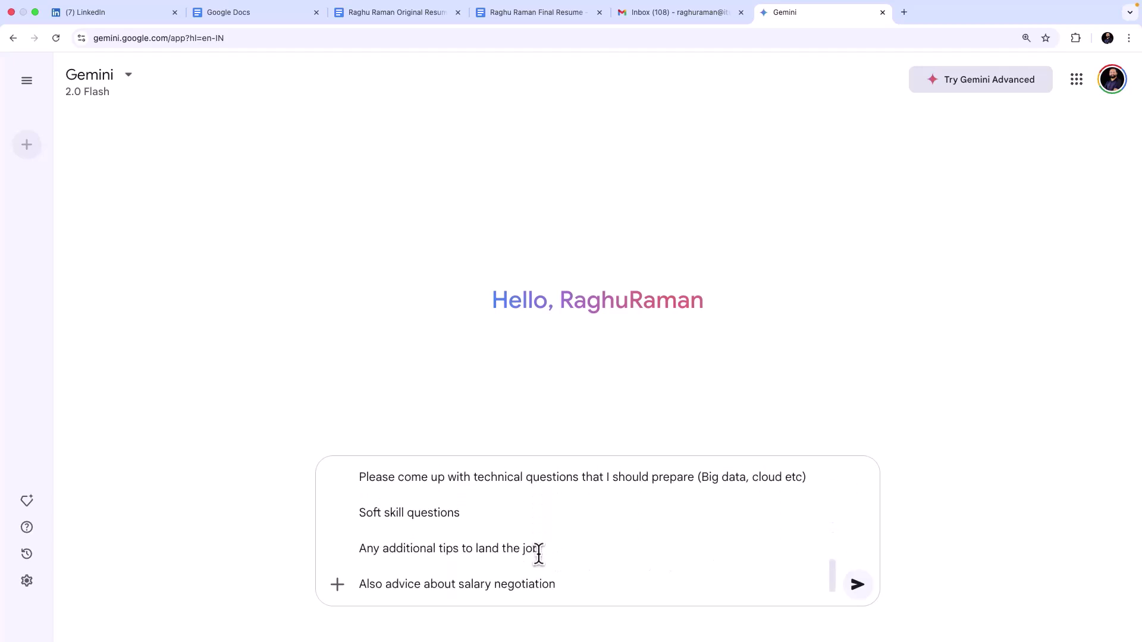
scroll(538, 553, up, 1)
Check the technical, soft-skill, job-tips and salary-negotiation requests, then send the prompt.
triple_click(482, 516)
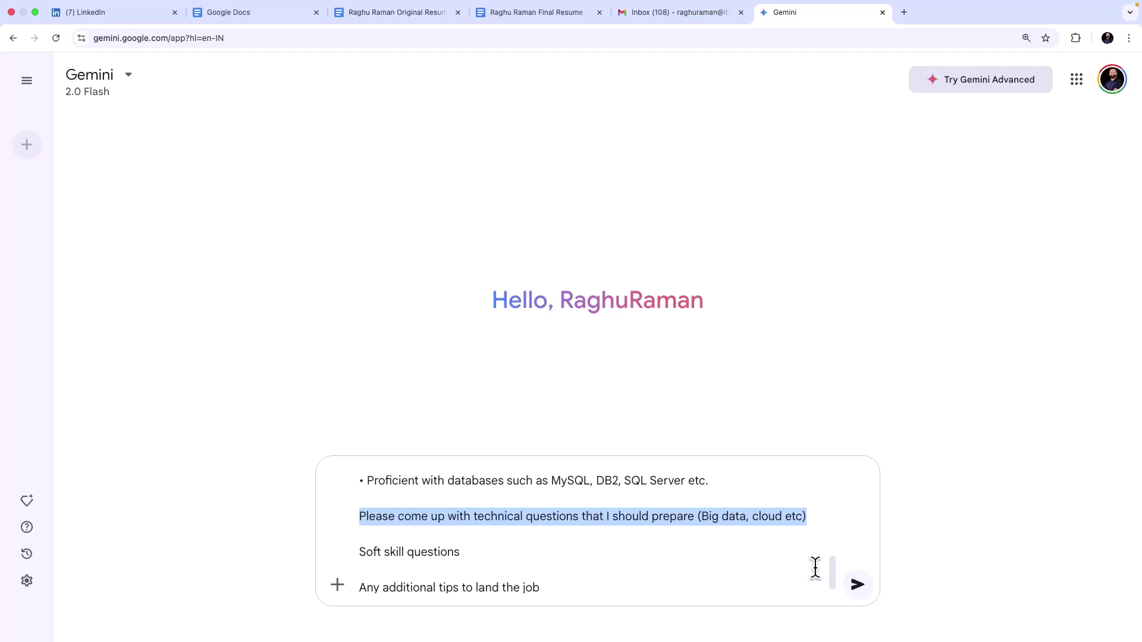
scroll(814, 568, down, 1)
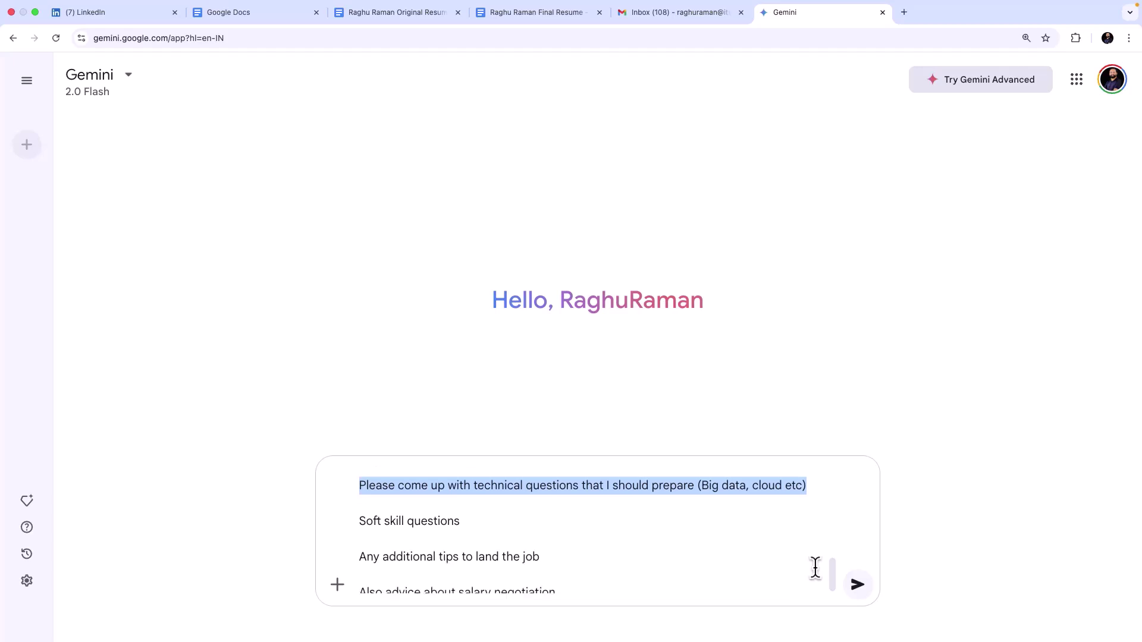
double_click(437, 519)
triple_click(437, 518)
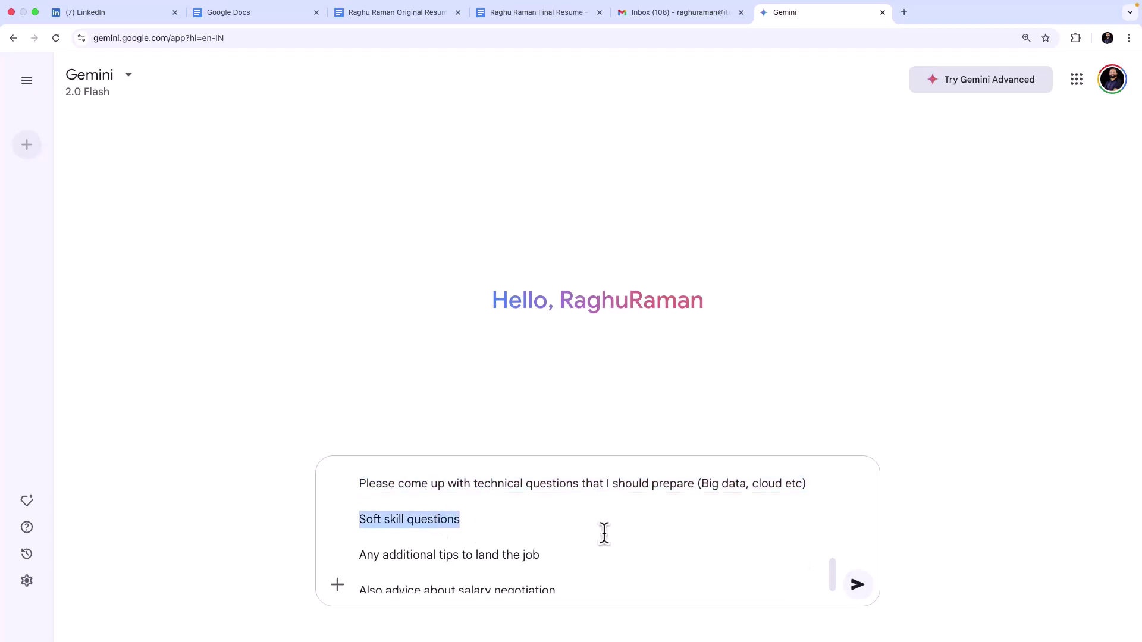
scroll(604, 533, down, 1)
triple_click(477, 552)
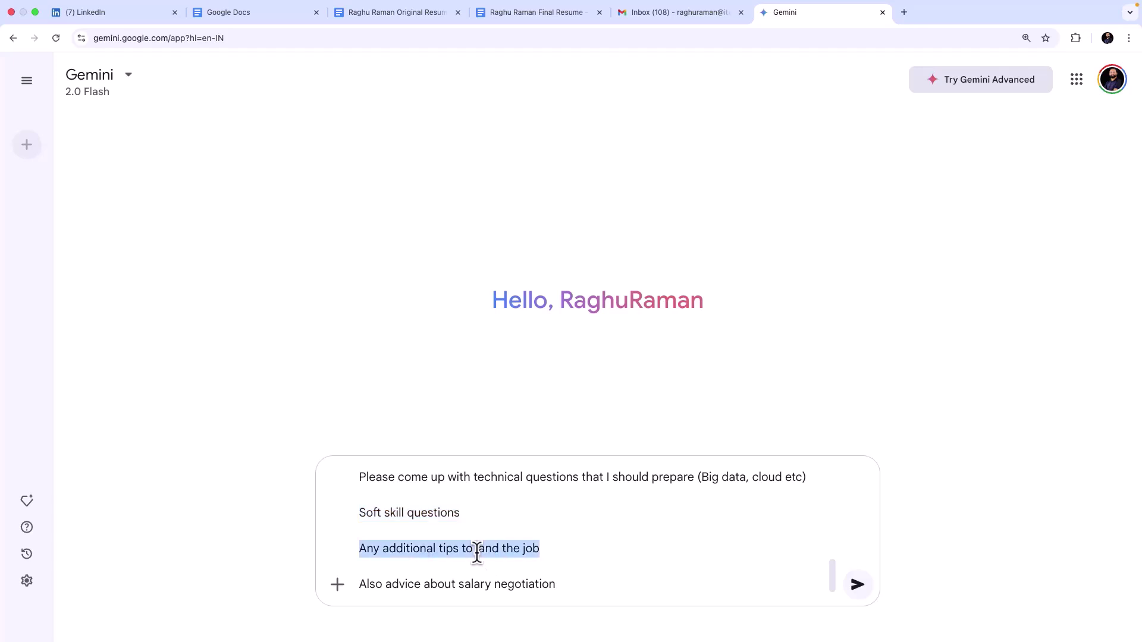
triple_click(476, 585)
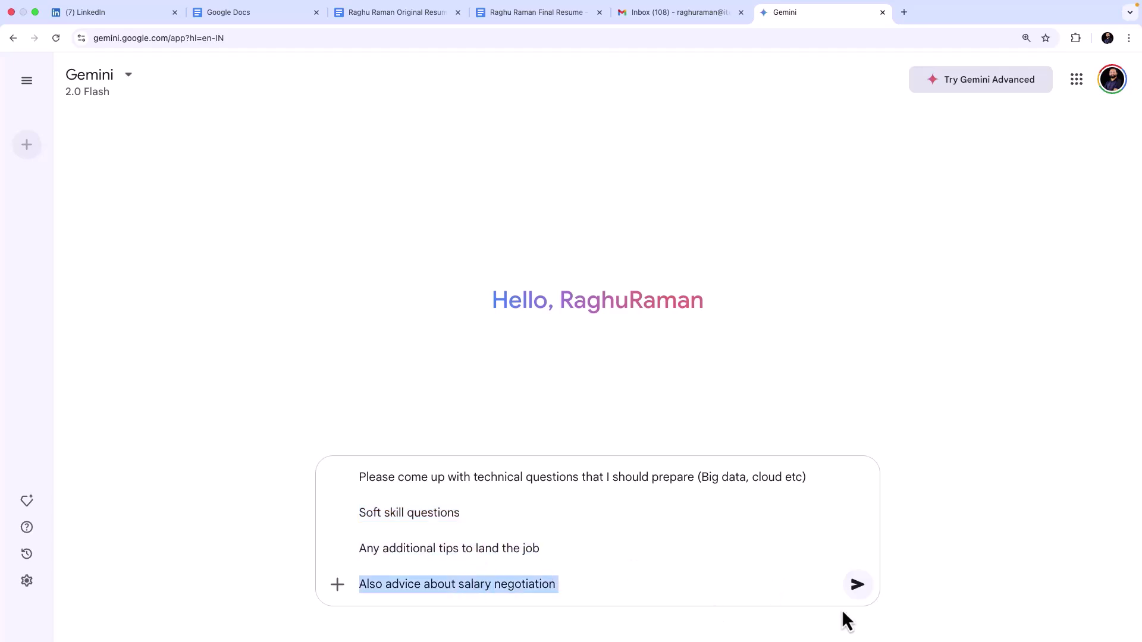
click(859, 589)
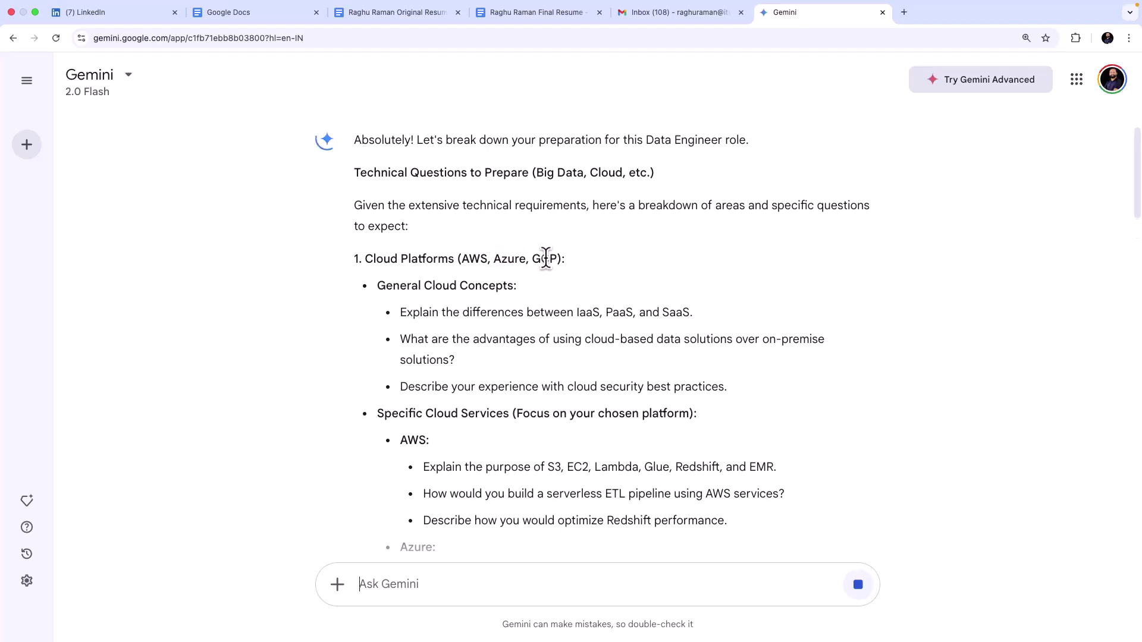
Read Gemini's answer from the cloud-concept questions down to the salary negotiation advice.
drag(754, 392, 450, 338)
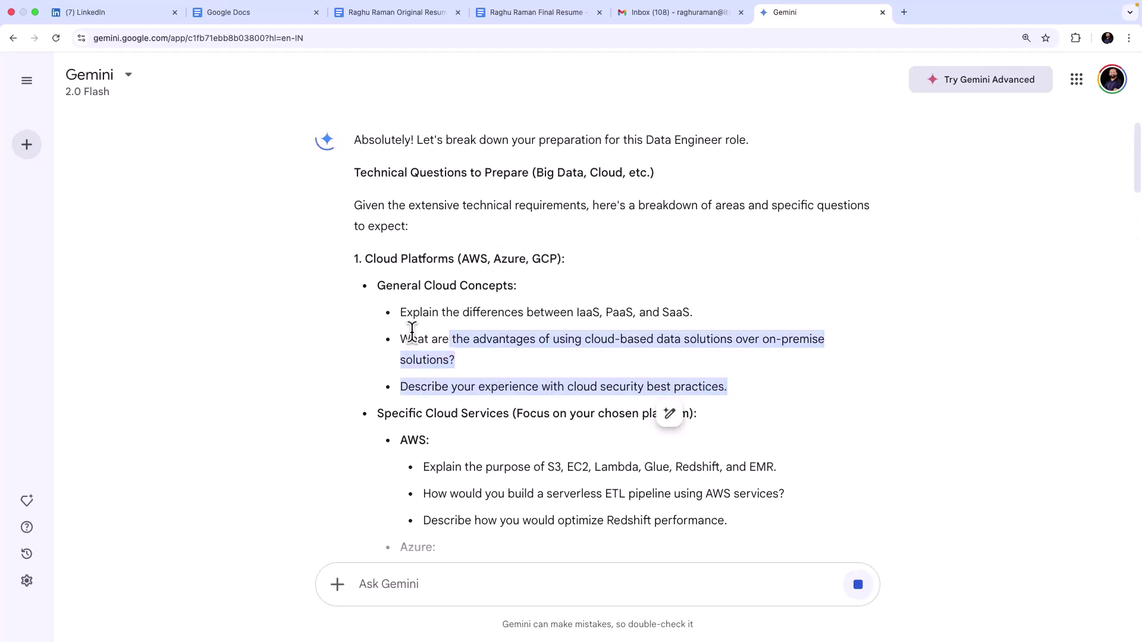
click(419, 312)
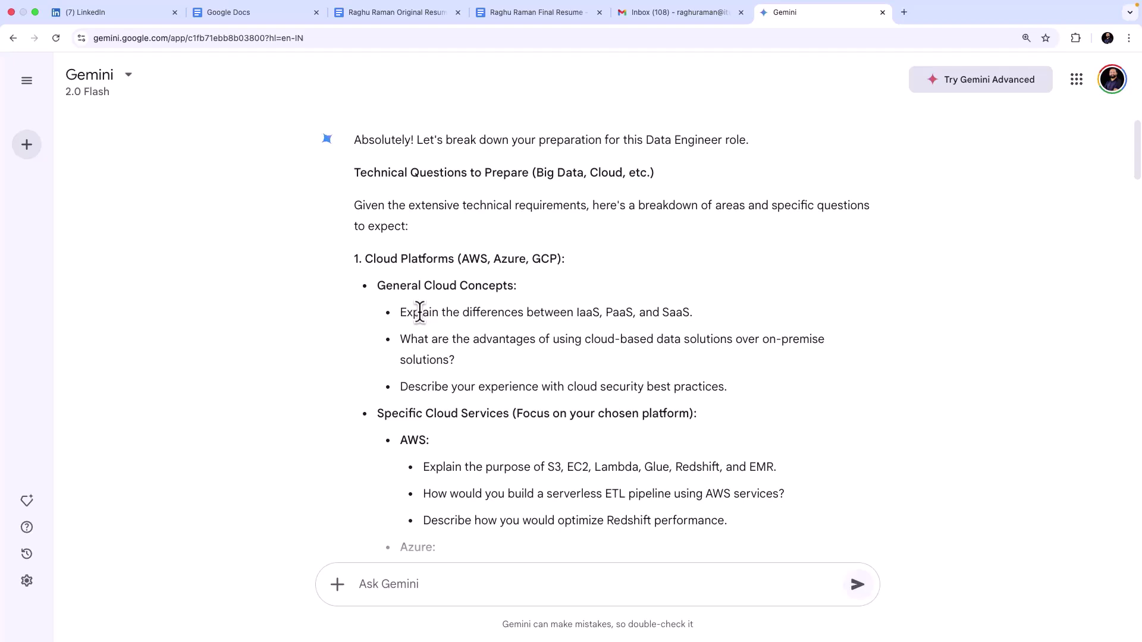
scroll(420, 313, down, 3)
scroll(420, 312, down, 5)
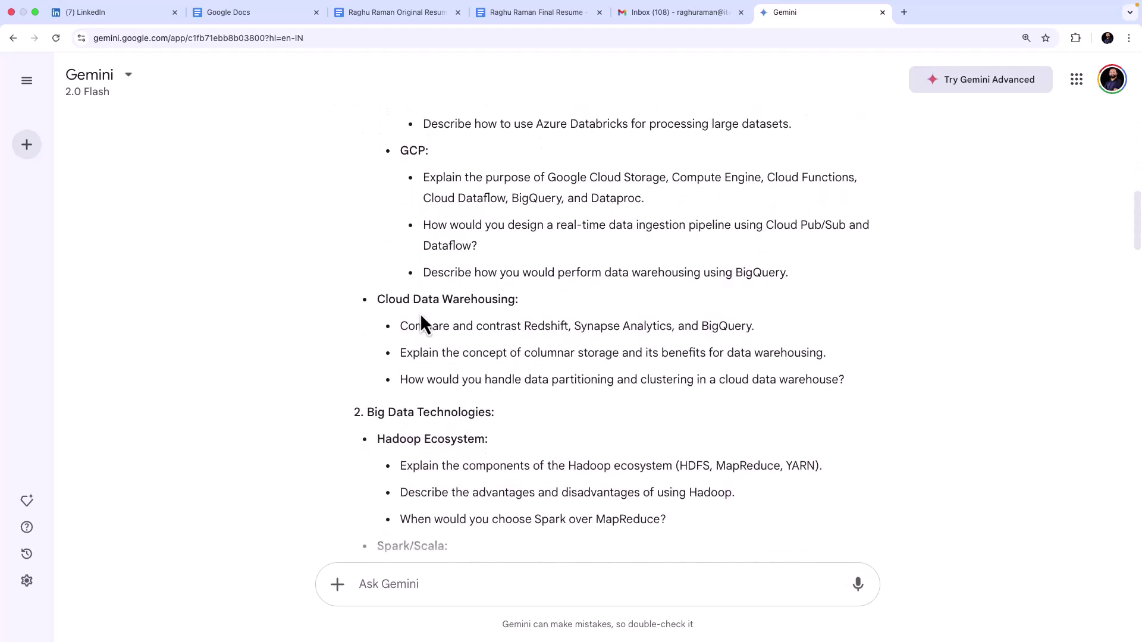
scroll(420, 313, down, 5)
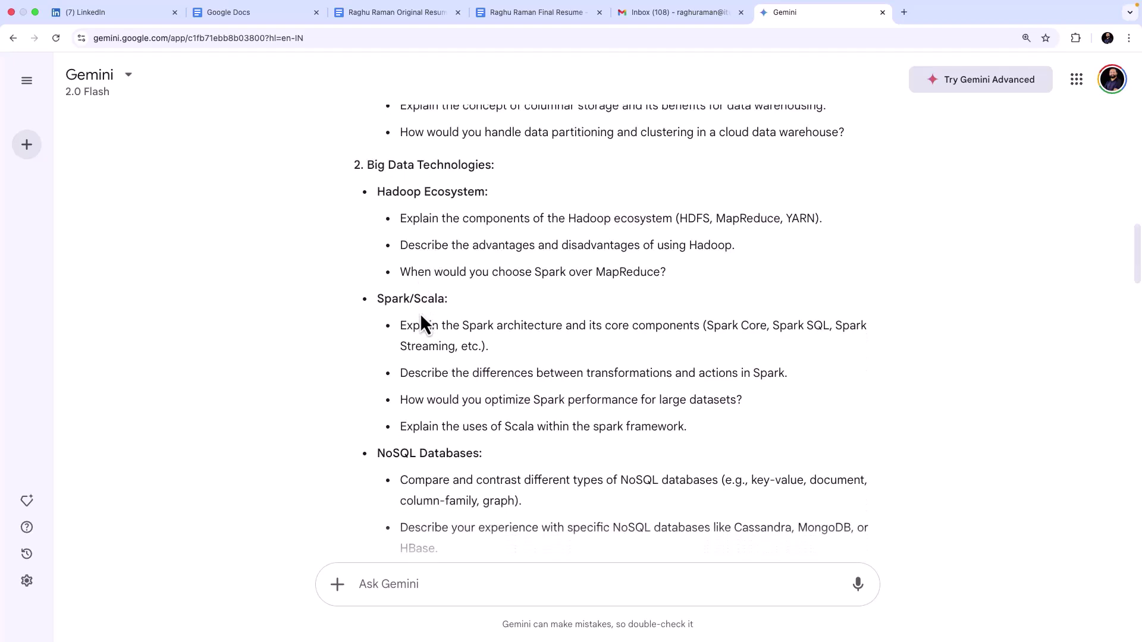
scroll(420, 312, down, 6)
scroll(420, 313, down, 10)
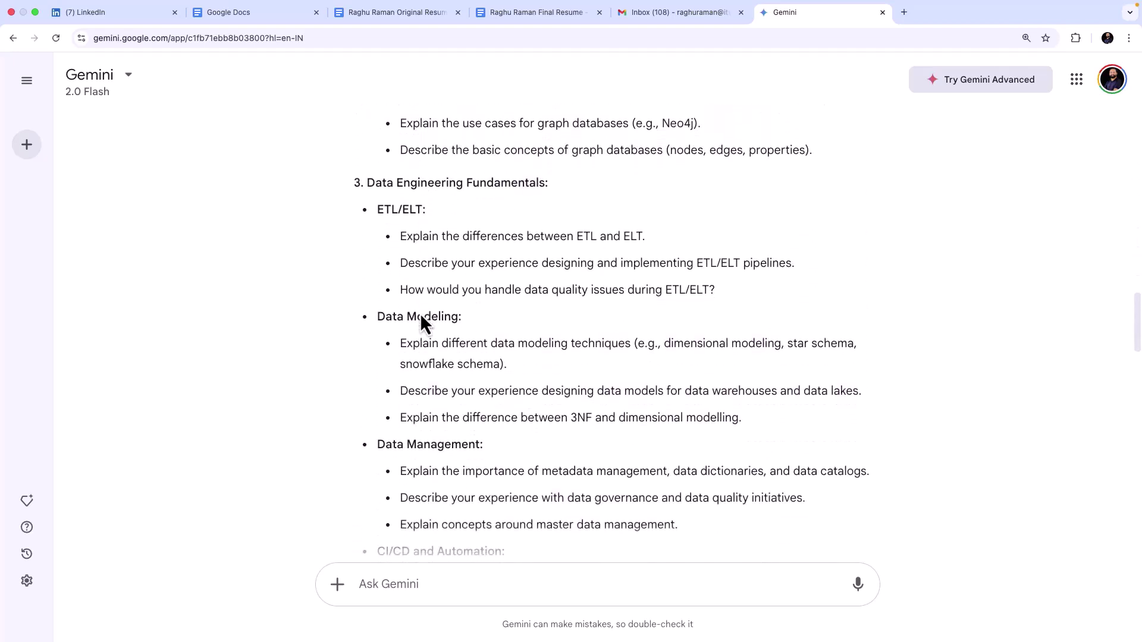
scroll(420, 312, down, 7)
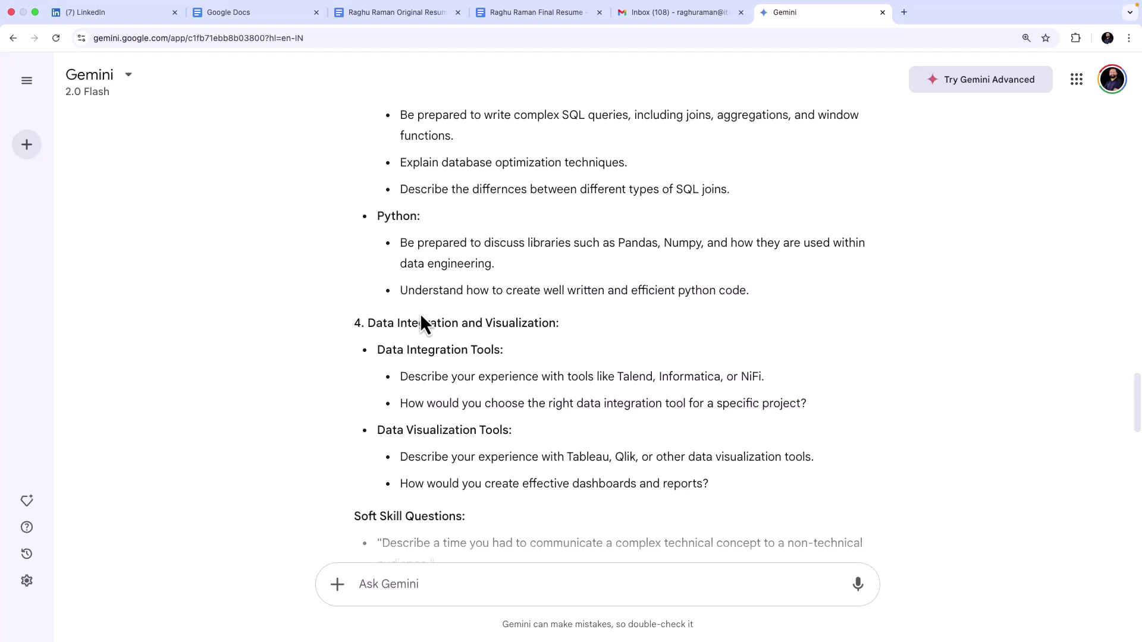
scroll(419, 321, down, 1)
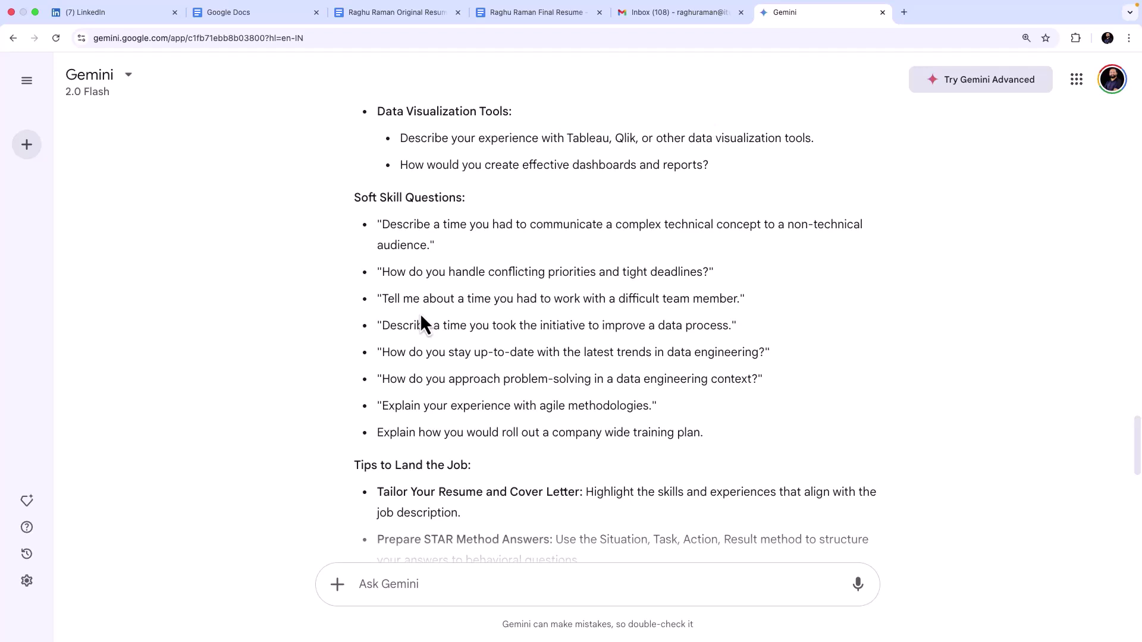
scroll(420, 317, down, 5)
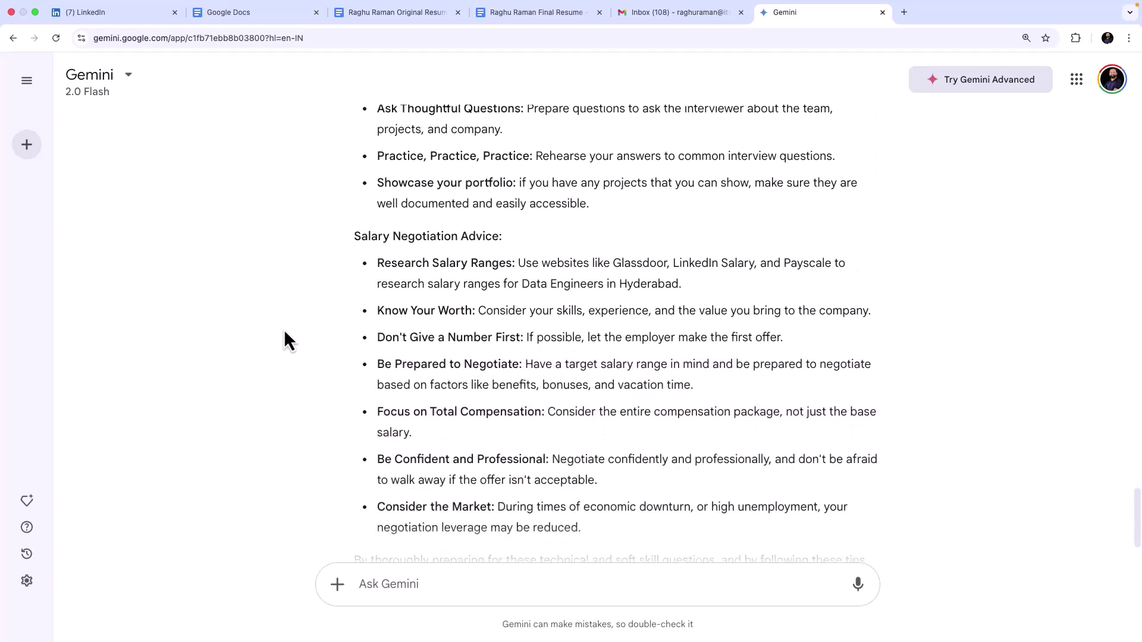
scroll(284, 330, up, 10)
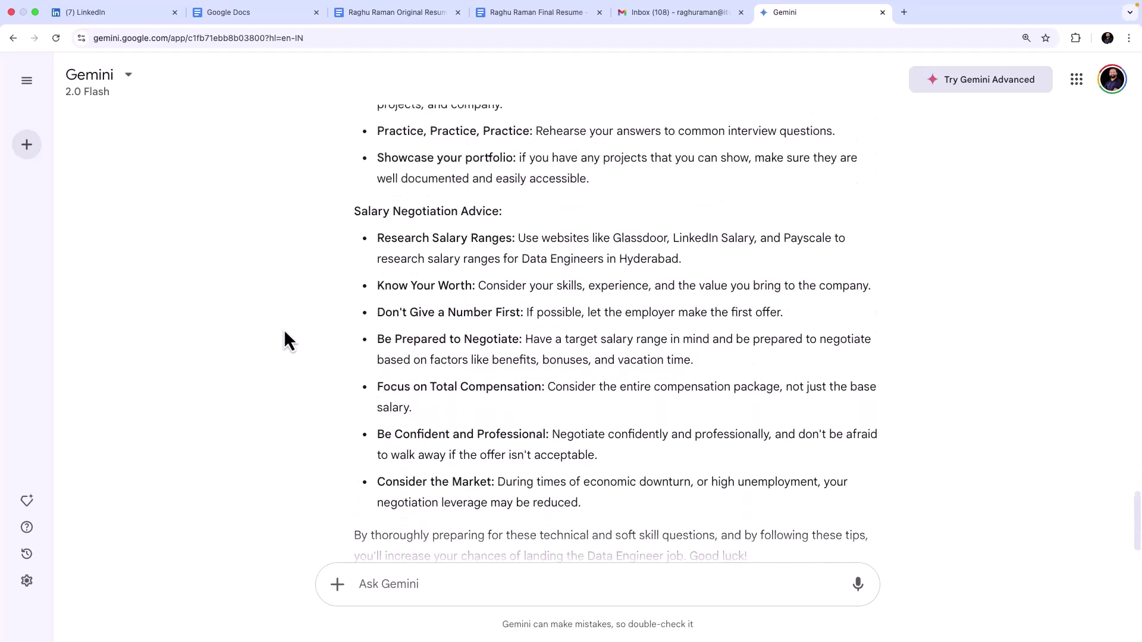